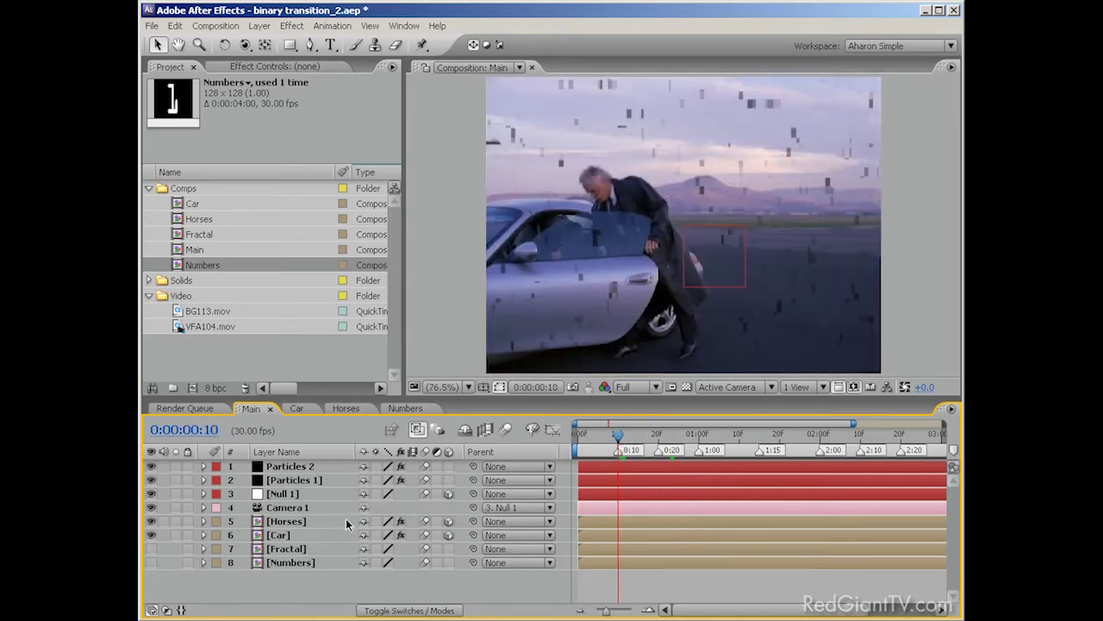
- Set a starting Camera 1 Position keyframe at 0:10 with Z at -888.9
{"action": "left_click", "coordinate": [291, 508]}
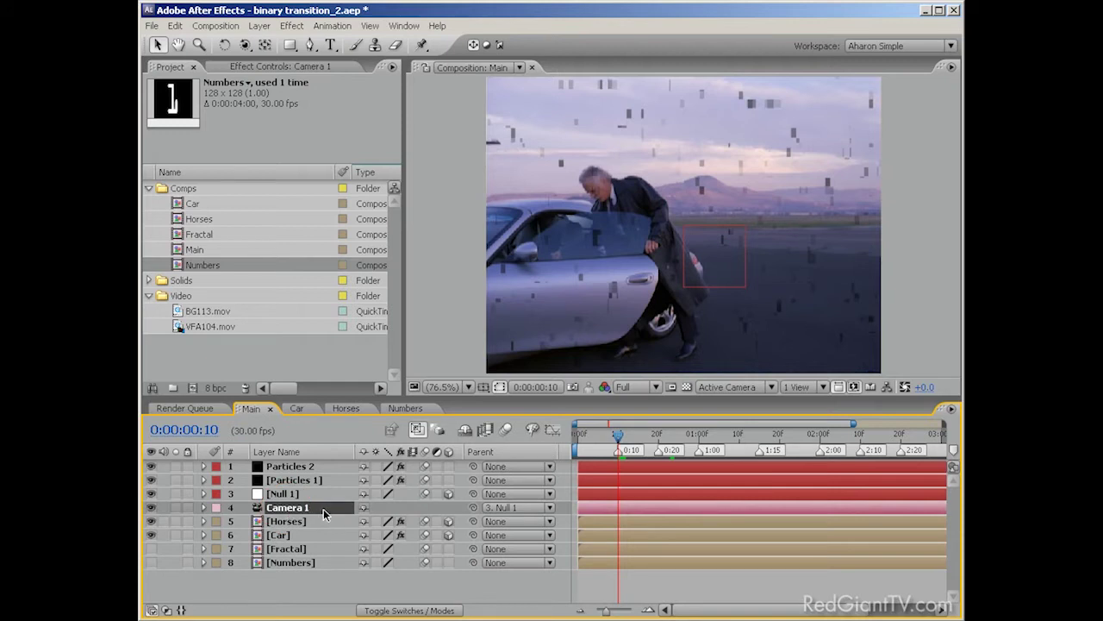
{"action": "key", "text": "p"}
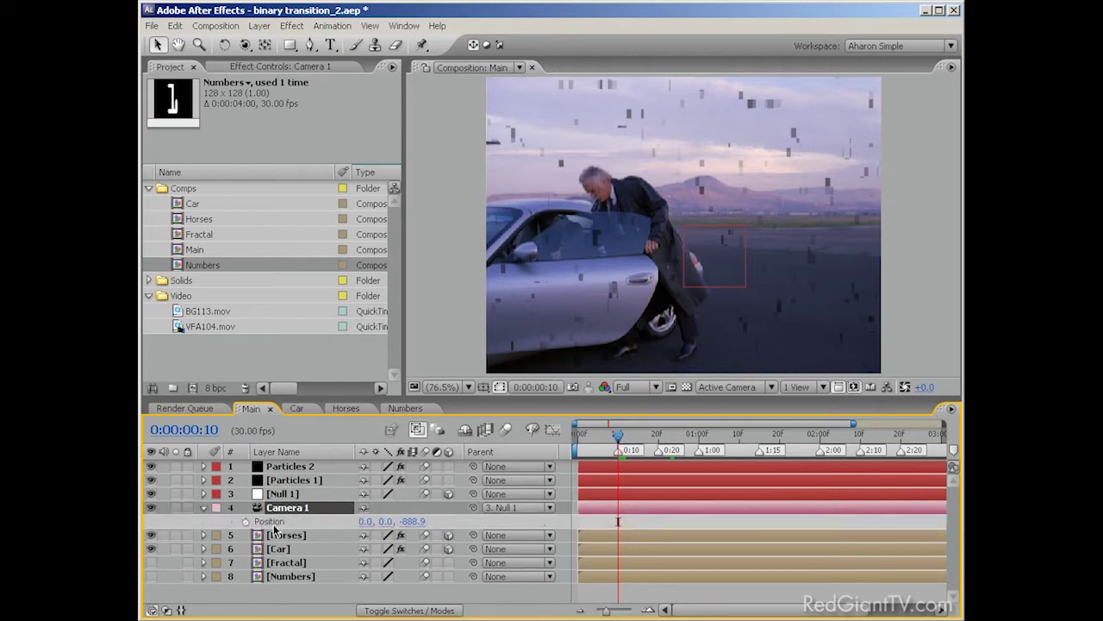
{"action": "left_click", "coordinate": [246, 522]}
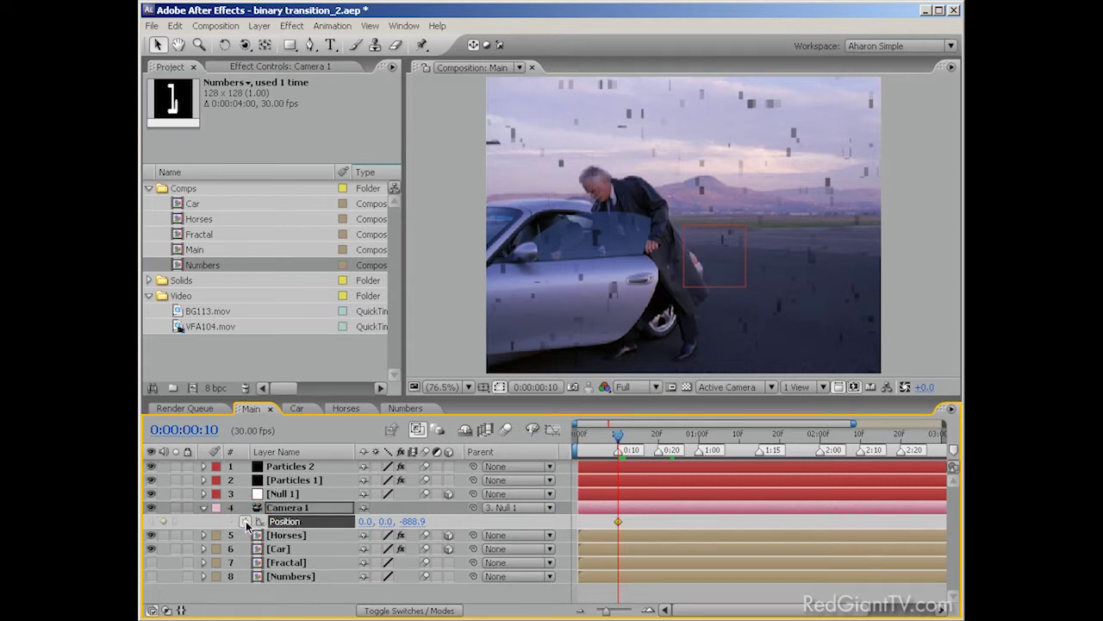
{"action": "left_click", "coordinate": [407, 522]}
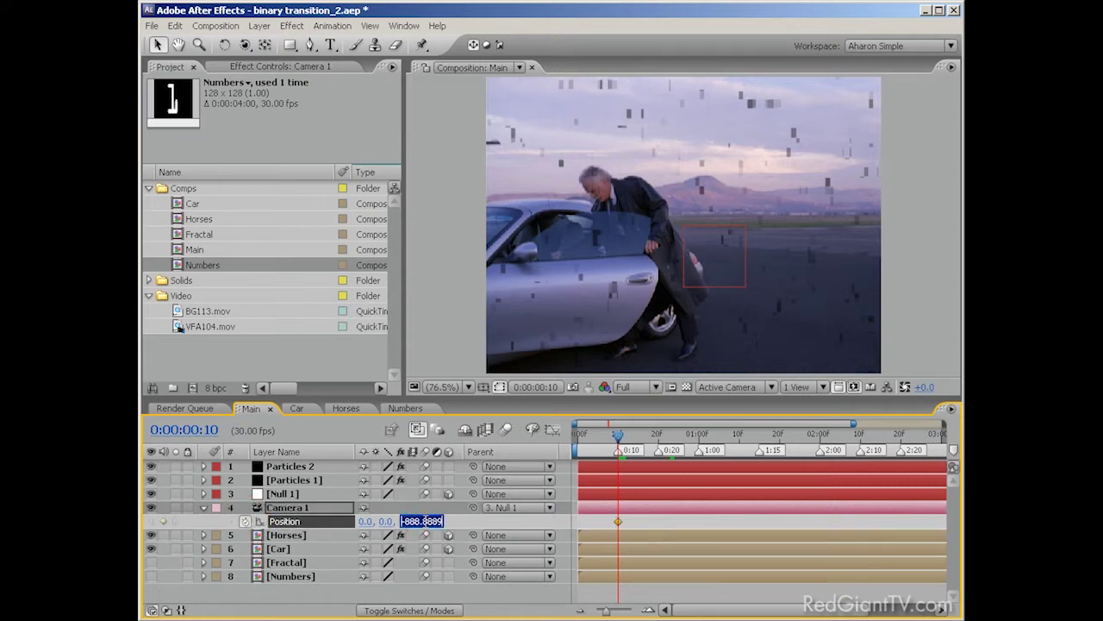
{"action": "left_click", "coordinate": [453, 525]}
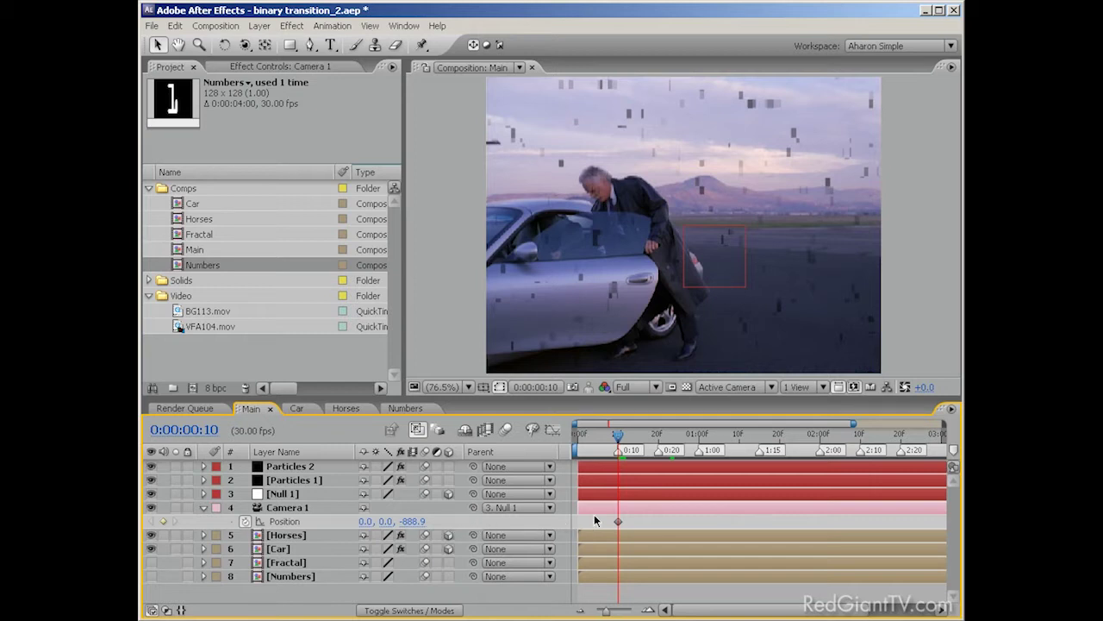
- At 1:15, push the camera in by setting its Z position to -550
{"action": "left_click", "coordinate": [755, 438]}
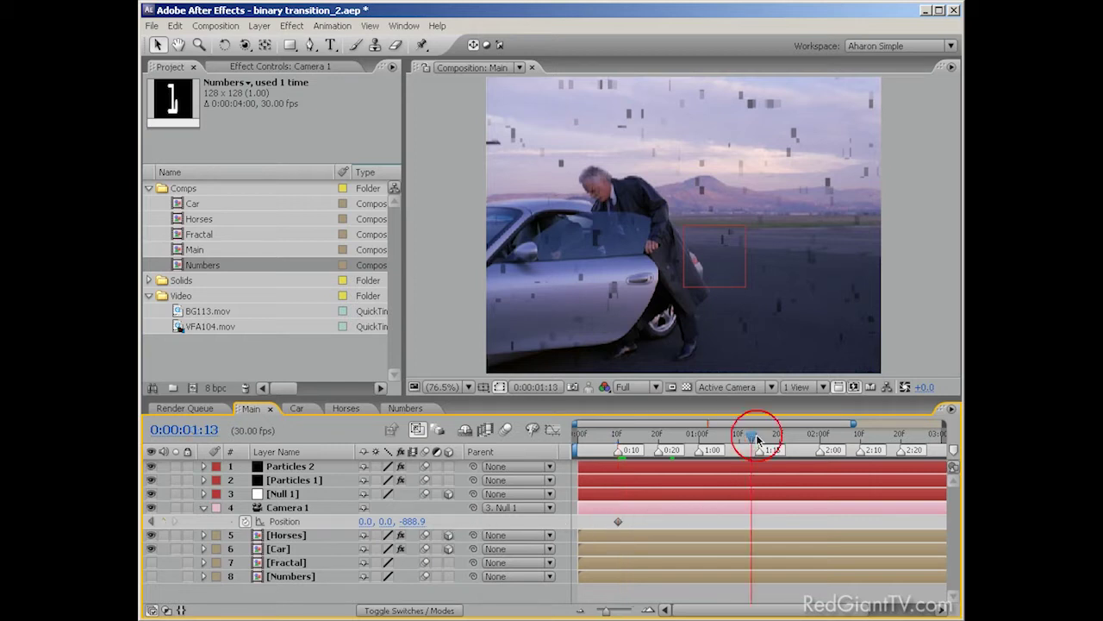
{"action": "left_click_drag", "start_coordinate": [757, 439], "coordinate": [762, 439]}
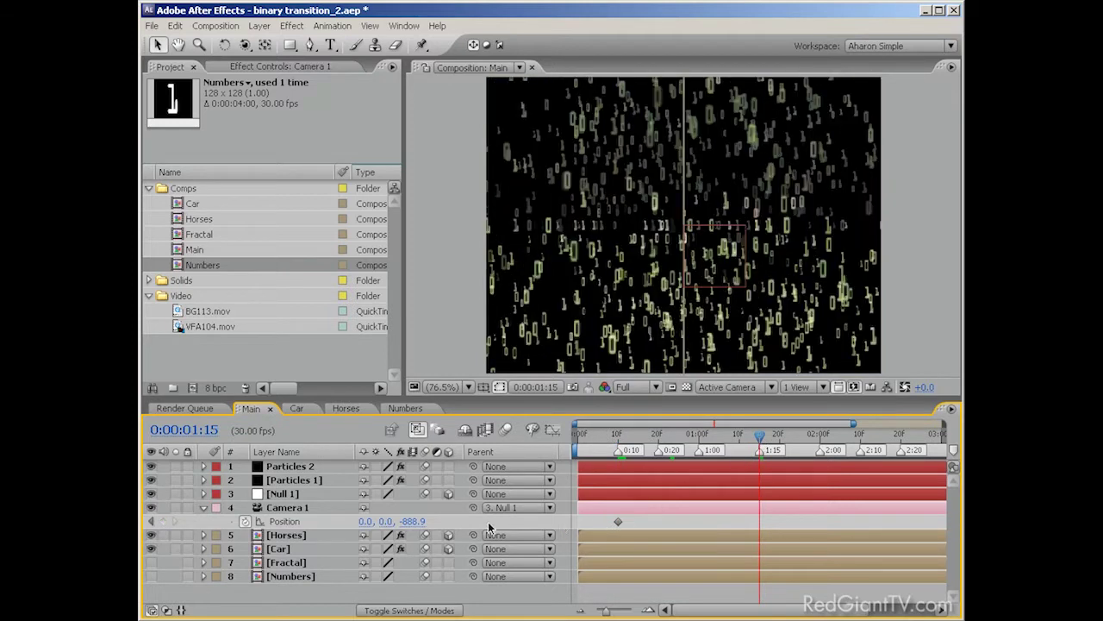
{"action": "left_click", "coordinate": [414, 522]}
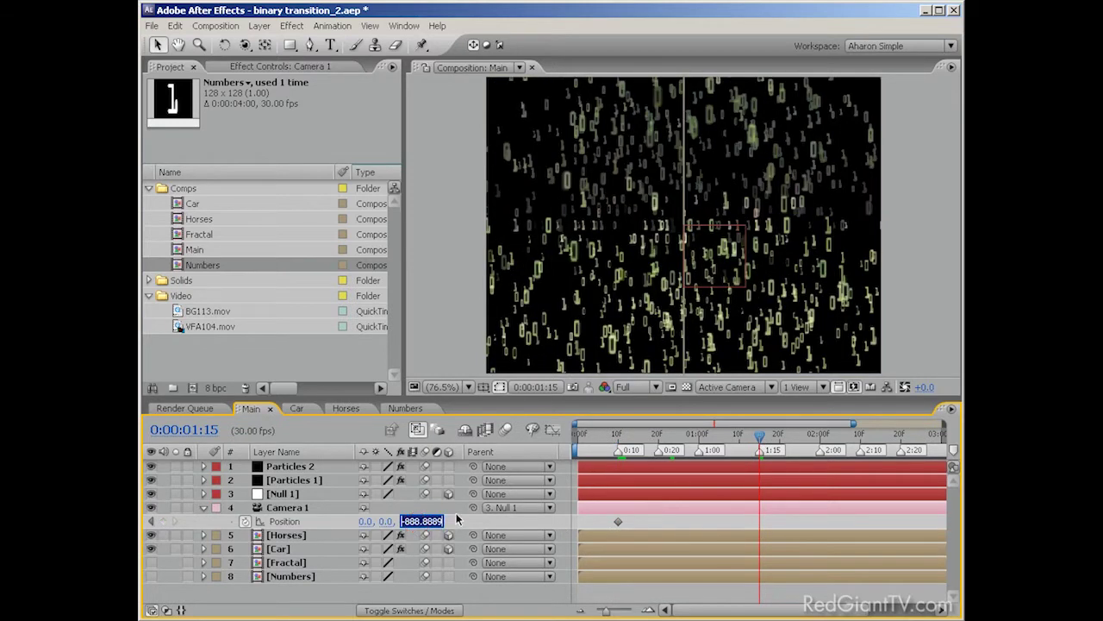
{"action": "type", "text": "-550"}
{"action": "key", "text": "Return"}
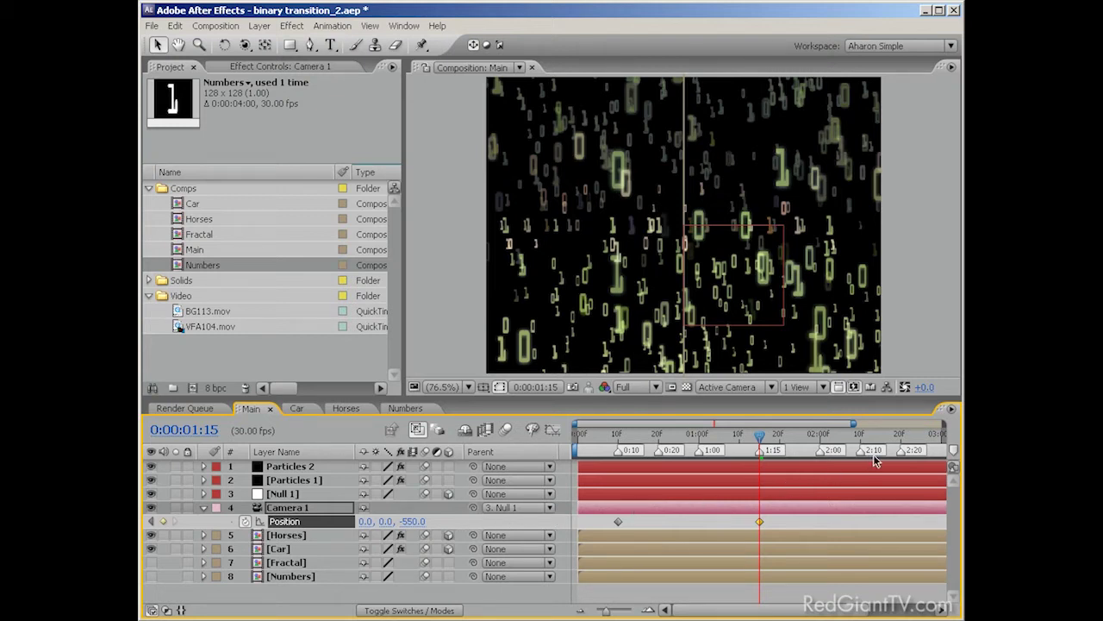
- At 2:20, pull the camera back out to Z -888.9
{"action": "left_click_drag", "start_coordinate": [890, 439], "coordinate": [899, 439]}
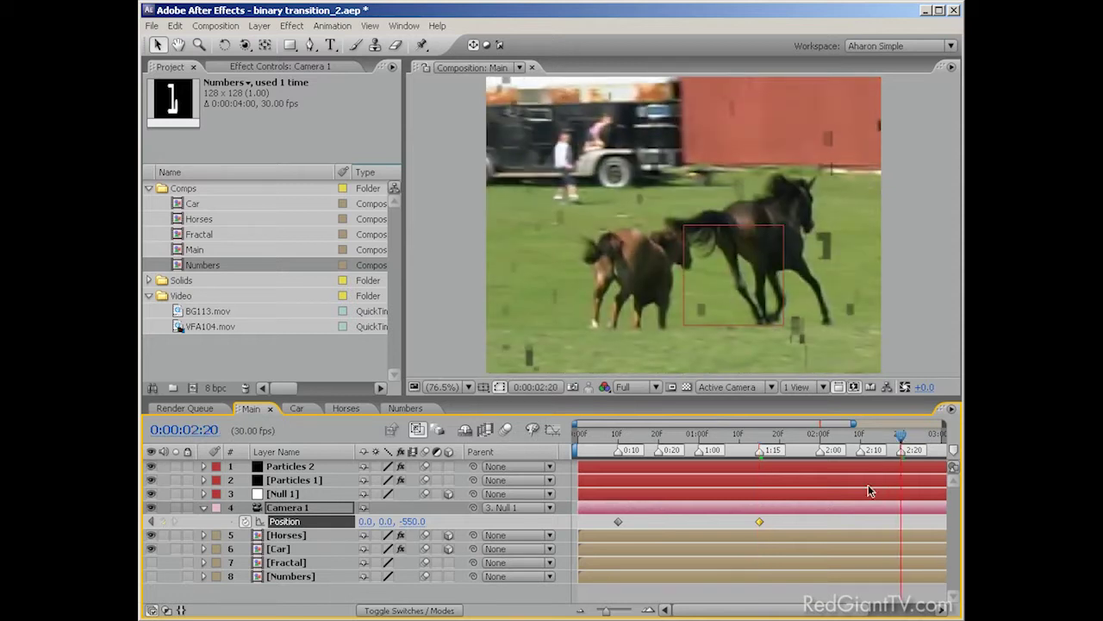
{"action": "left_click", "coordinate": [413, 523]}
{"action": "type", "text": "-888.9"}
{"action": "key", "text": "Return"}
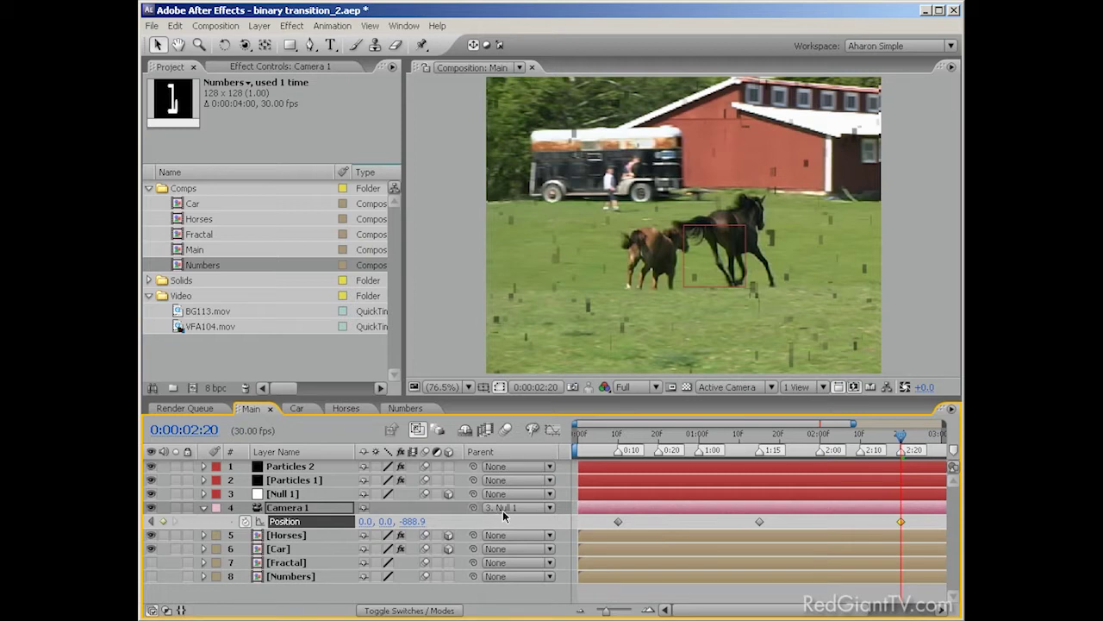
- Apply Easy Ease to the three camera Position keyframes, RAM-preview, and increment-save as binary transition_2_1.aep
{"action": "left_click_drag", "start_coordinate": [594, 515], "coordinate": [919, 531]}
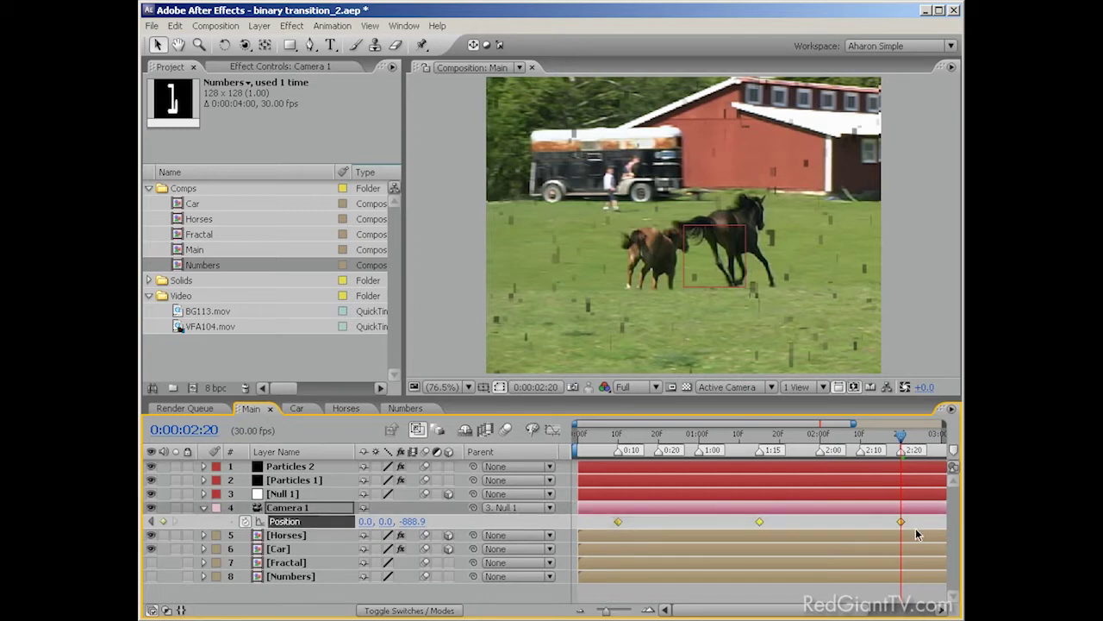
{"action": "left_click", "coordinate": [333, 25]}
{"action": "mouse_move", "coordinate": [431, 162]}
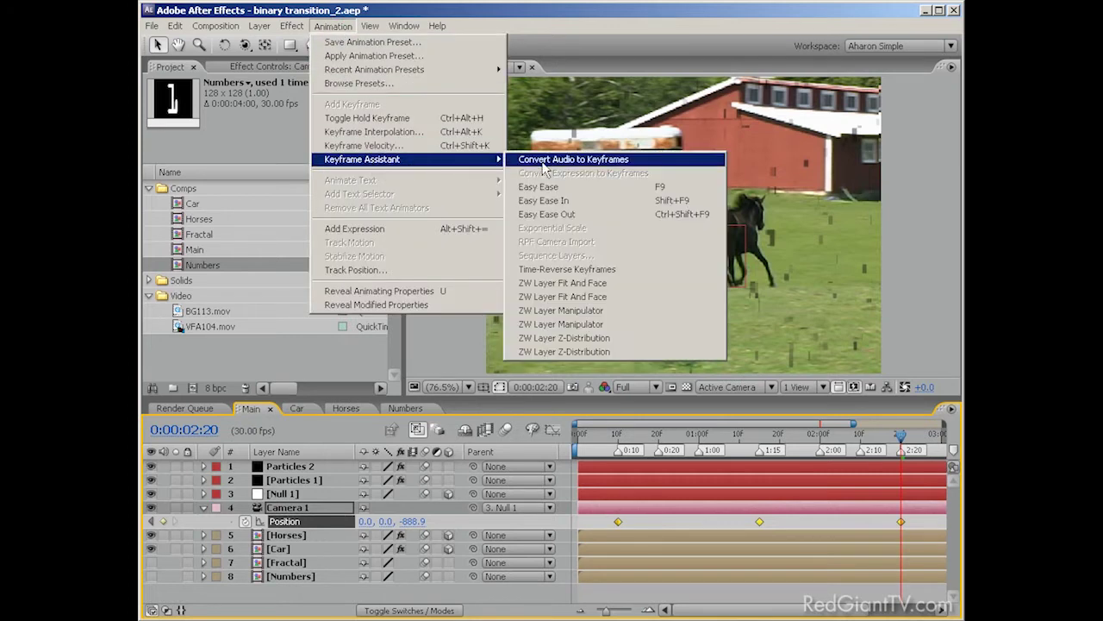
{"action": "left_click", "coordinate": [564, 188]}
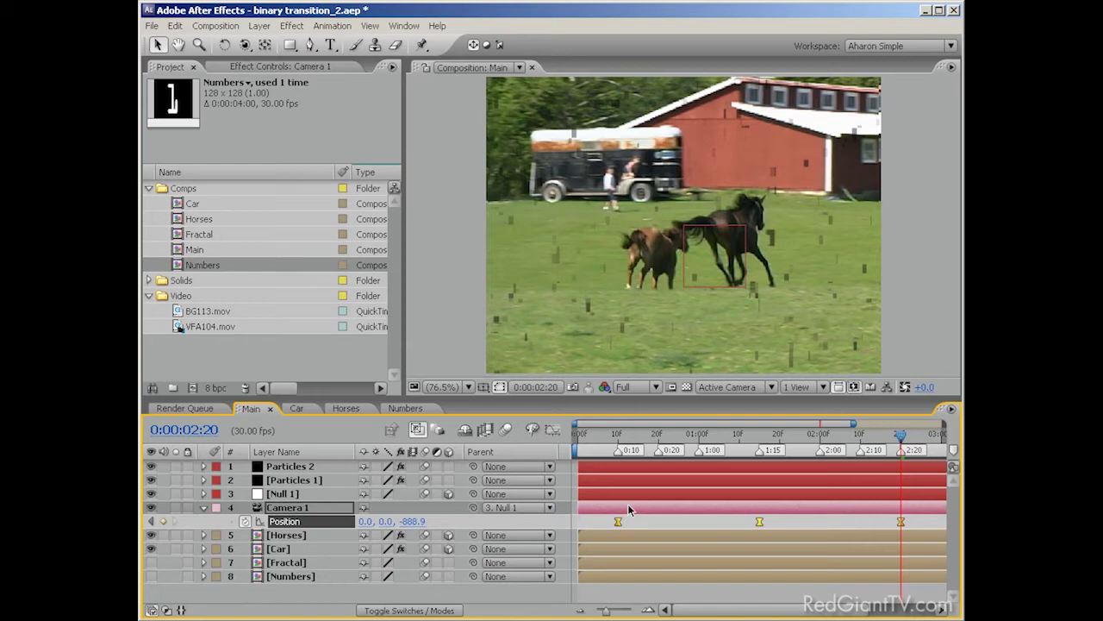
{"action": "key", "text": "KP_0"}
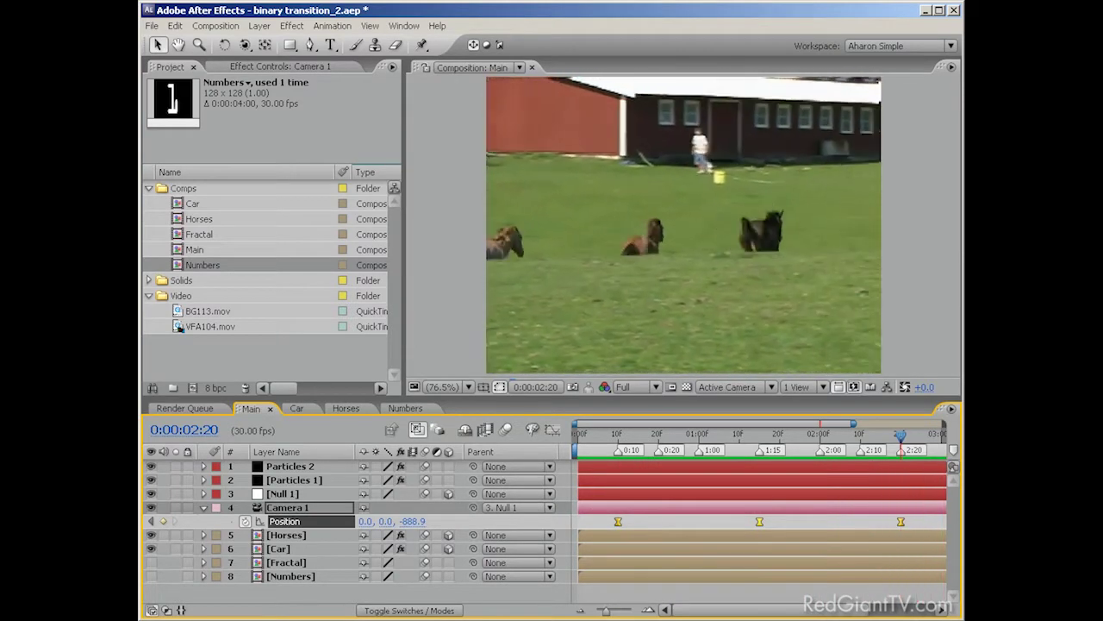
{"action": "key", "text": "ctrl+alt+shift+s"}
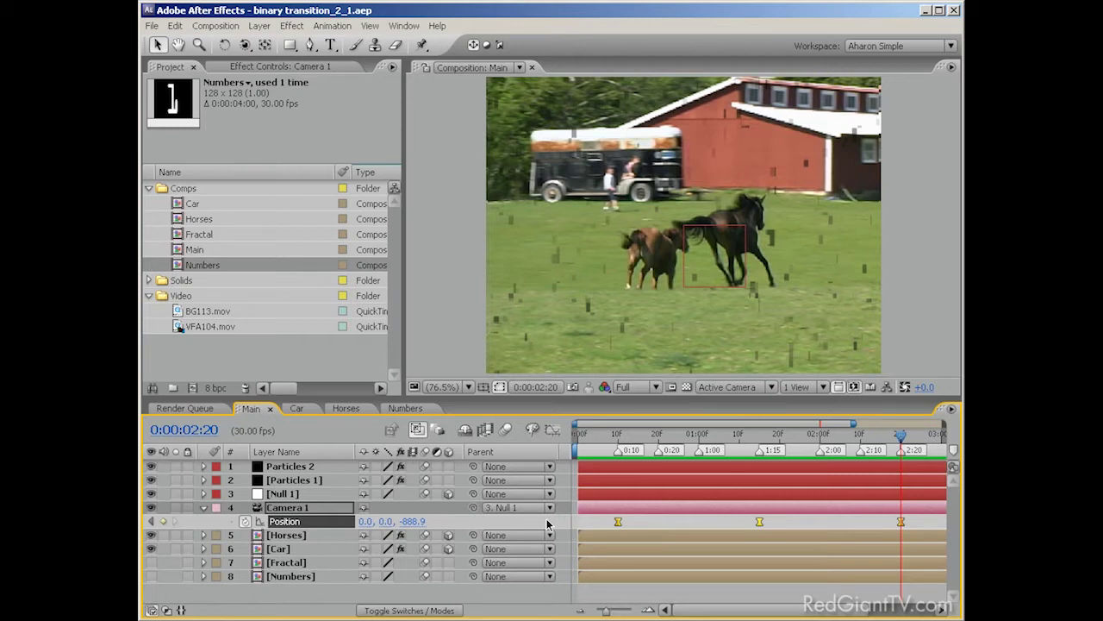
- Add a new adjustment layer at the top of the Main composition
{"action": "left_click", "coordinate": [269, 27]}
{"action": "mouse_move", "coordinate": [341, 42]}
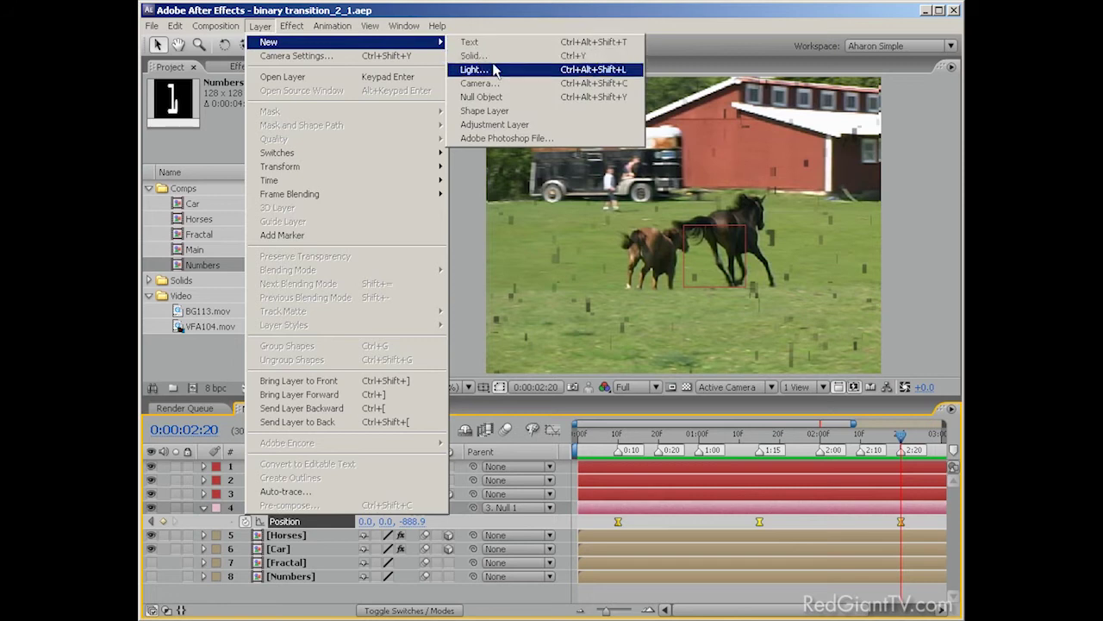
{"action": "left_click", "coordinate": [492, 125]}
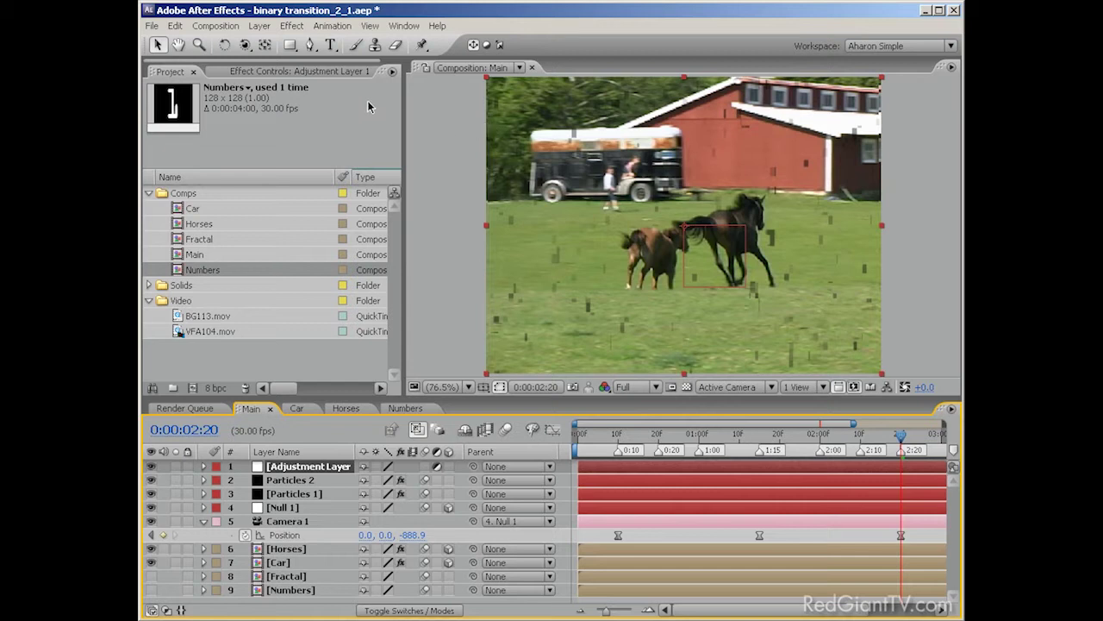
- Apply Magic Bullet Looks to the new adjustment layer
{"action": "left_click", "coordinate": [291, 26]}
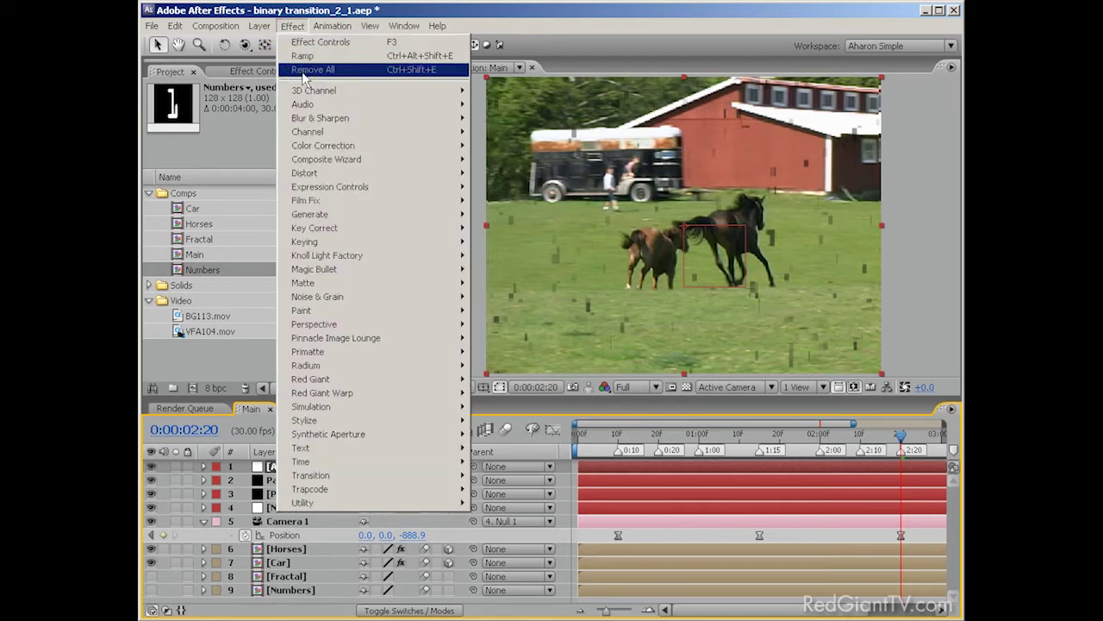
{"action": "mouse_move", "coordinate": [429, 271]}
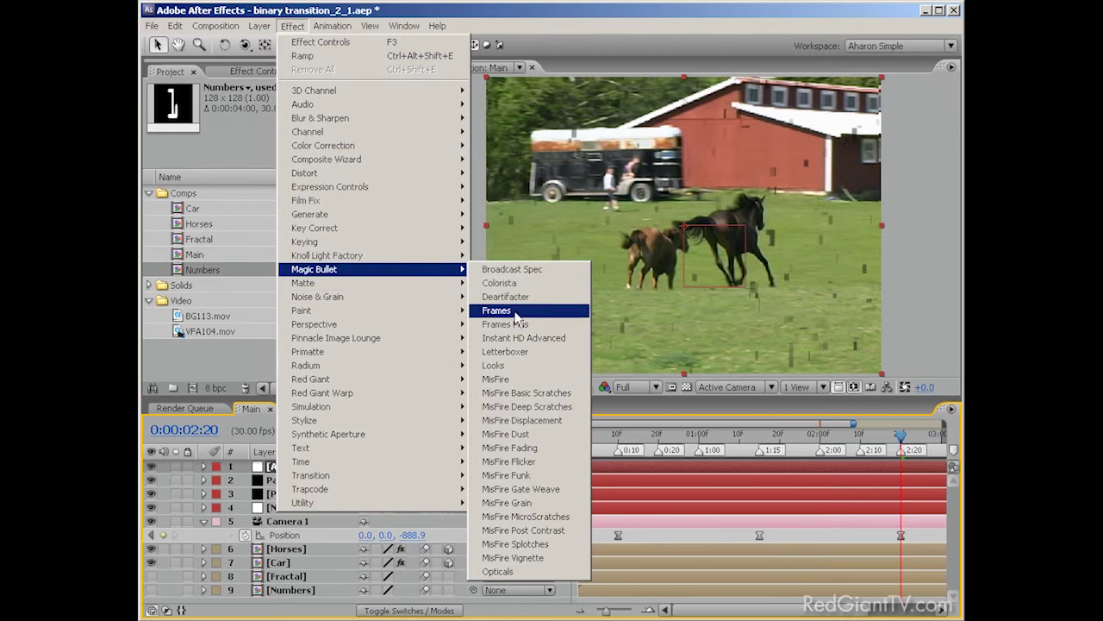
{"action": "left_click", "coordinate": [495, 365]}
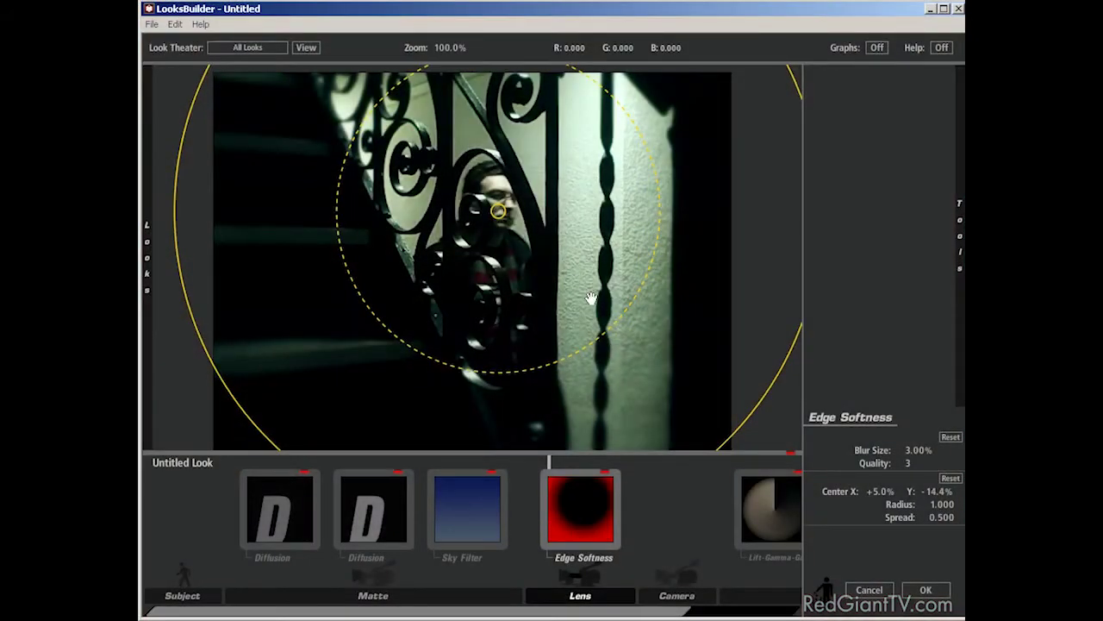
- Shrink the Edge Softness vignette's inner falloff and outer radius
{"action": "left_click_drag", "start_coordinate": [588, 305], "coordinate": [571, 290]}
{"action": "scroll", "coordinate": [575, 291], "scroll_direction": "down", "scroll_amount": 1}
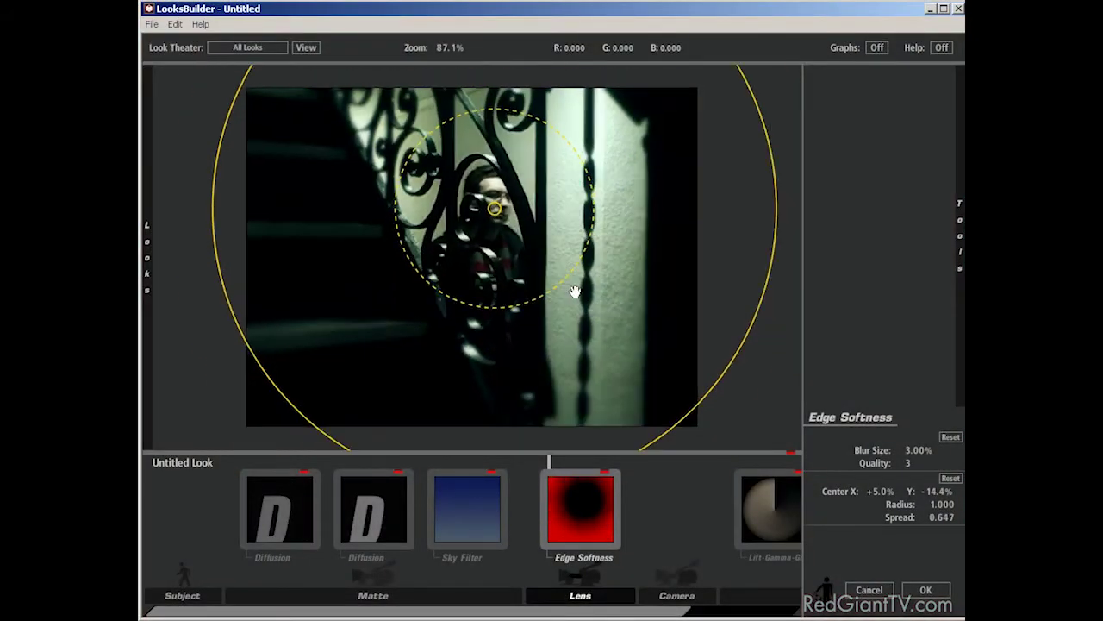
{"action": "scroll", "coordinate": [575, 291], "scroll_direction": "down", "scroll_amount": 1}
{"action": "left_click_drag", "start_coordinate": [696, 351], "coordinate": [660, 325]}
{"action": "scroll", "coordinate": [574, 285], "scroll_direction": "up", "scroll_amount": 1}
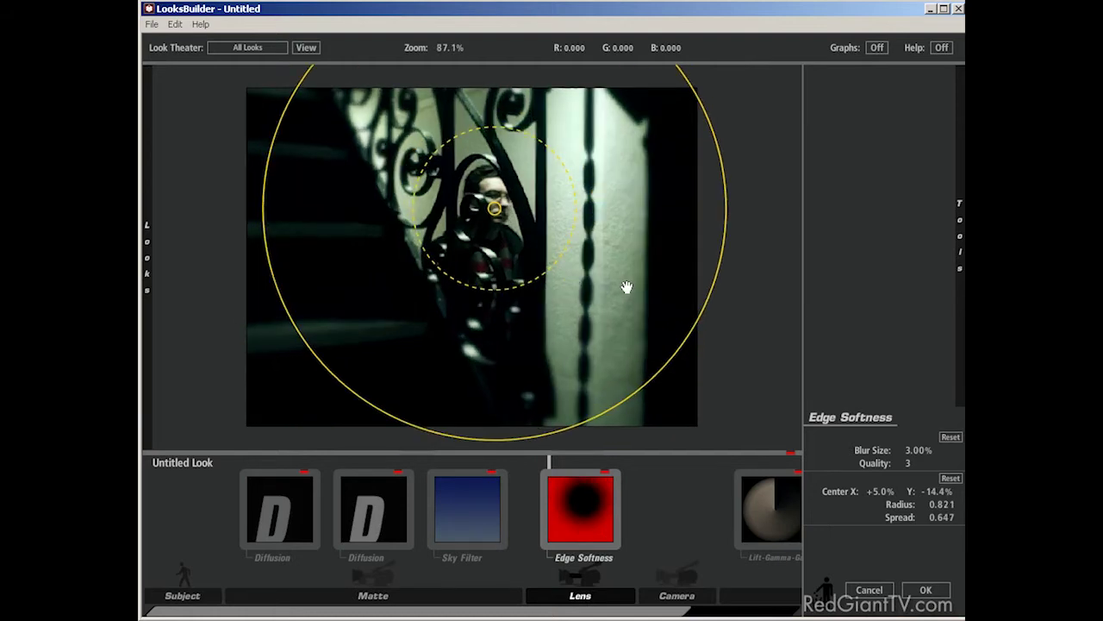
- Add Anamorphic Flare and a pink-tinted Color Filter to the look
{"action": "mouse_move", "coordinate": [960, 233]}
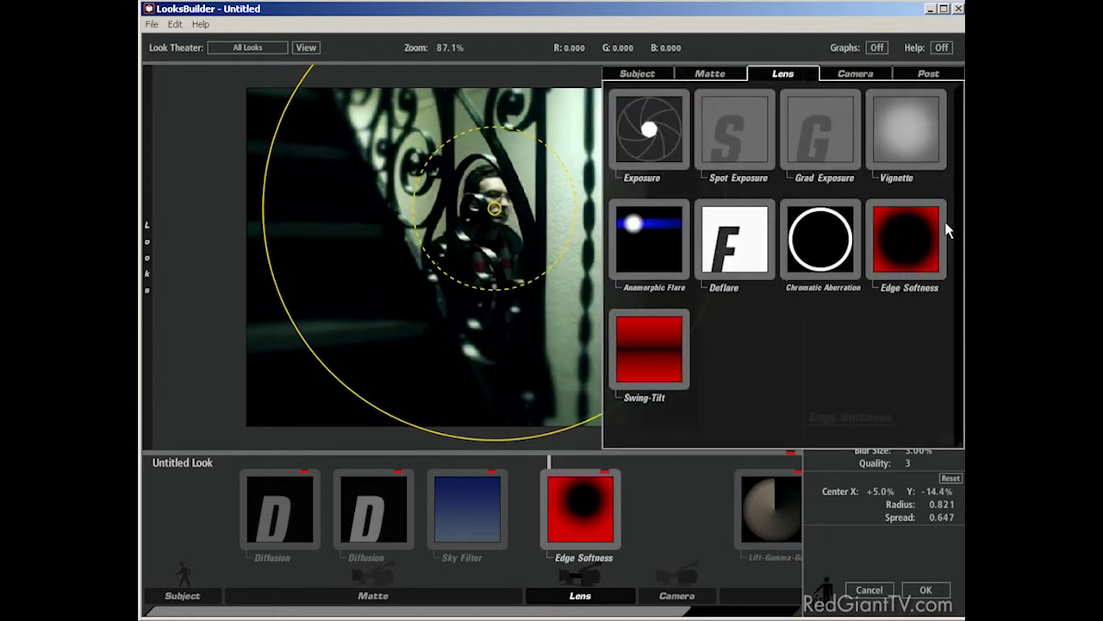
{"action": "left_click_drag", "start_coordinate": [631, 239], "coordinate": [389, 262]}
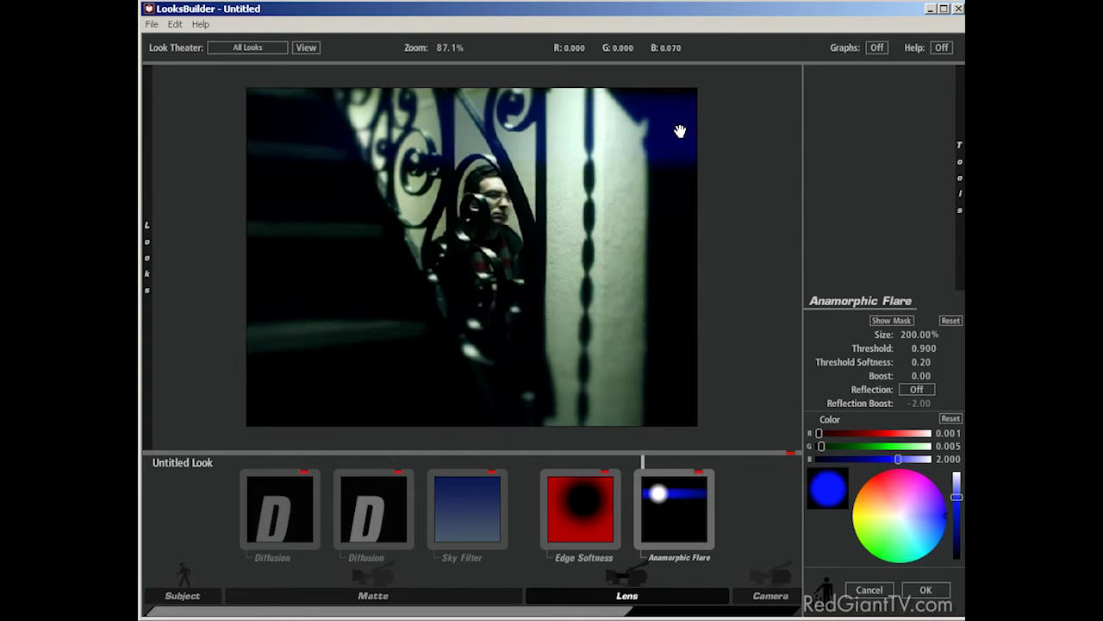
{"action": "mouse_move", "coordinate": [959, 167]}
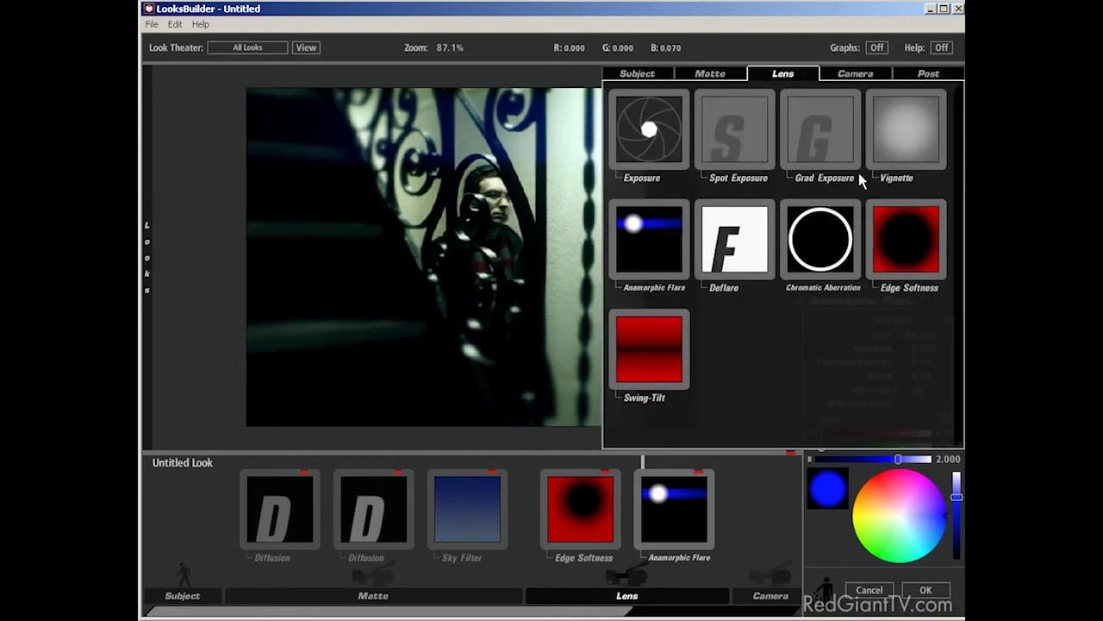
{"action": "left_click", "coordinate": [711, 76]}
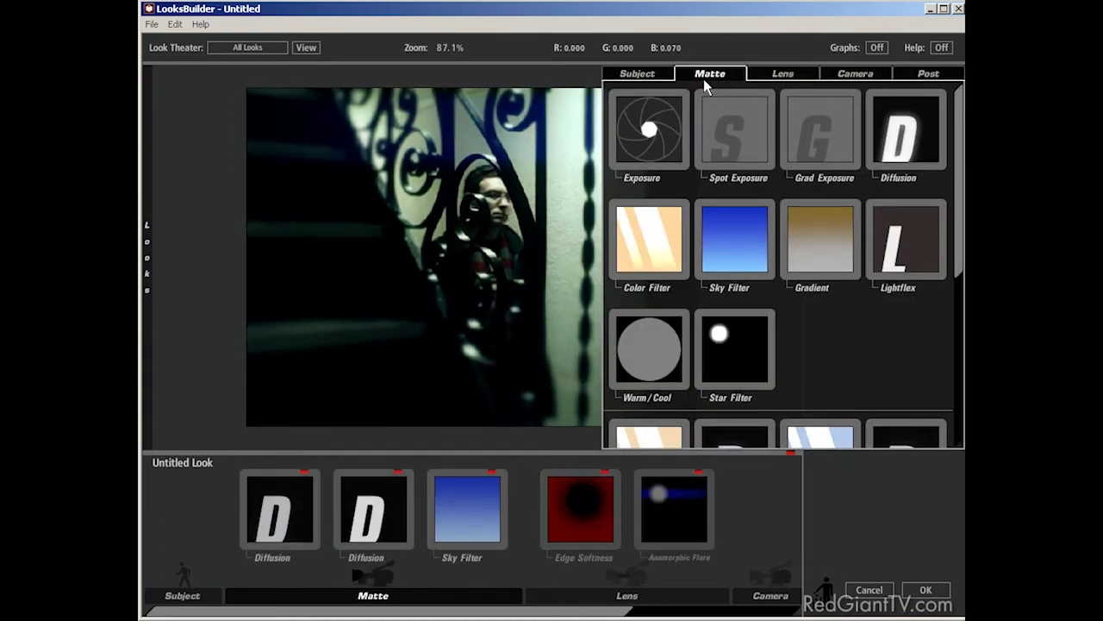
{"action": "left_click_drag", "start_coordinate": [661, 231], "coordinate": [473, 190]}
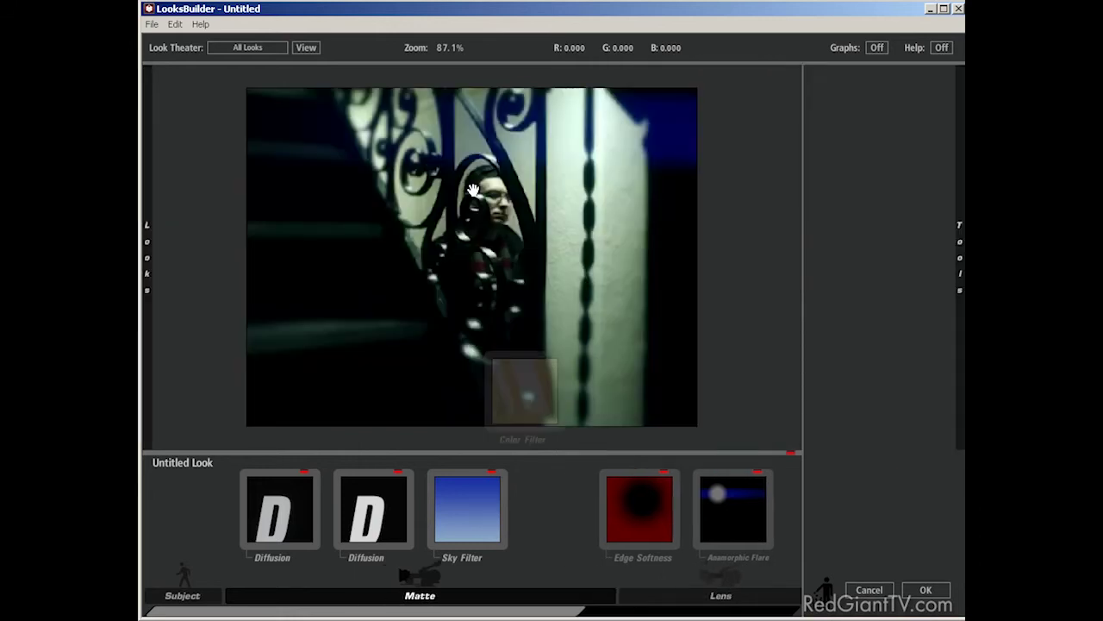
{"action": "left_click", "coordinate": [895, 484]}
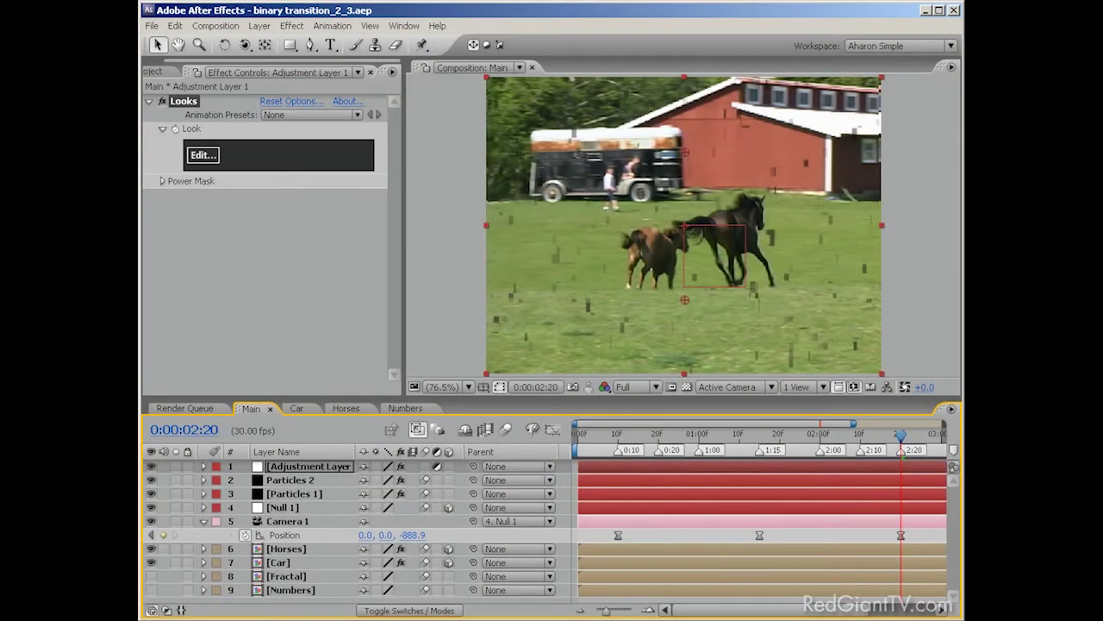
- Move the time indicator back from 2:20 to 1:15, on the binary-digit frame
{"action": "left_click_drag", "start_coordinate": [901, 435], "coordinate": [860, 435]}
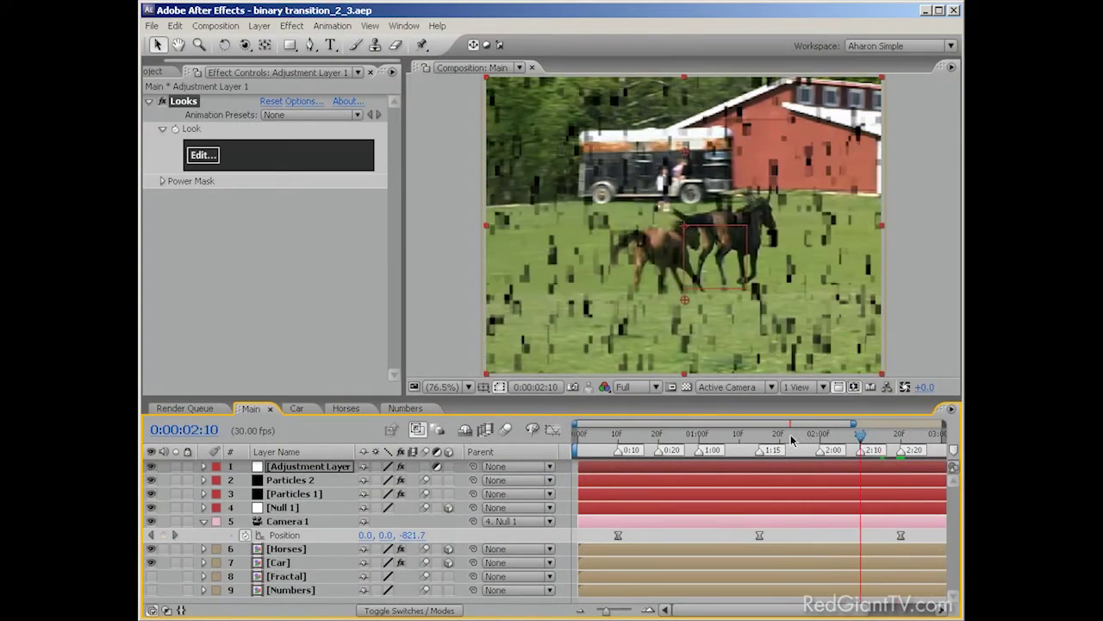
{"action": "left_click_drag", "start_coordinate": [773, 437], "coordinate": [759, 436]}
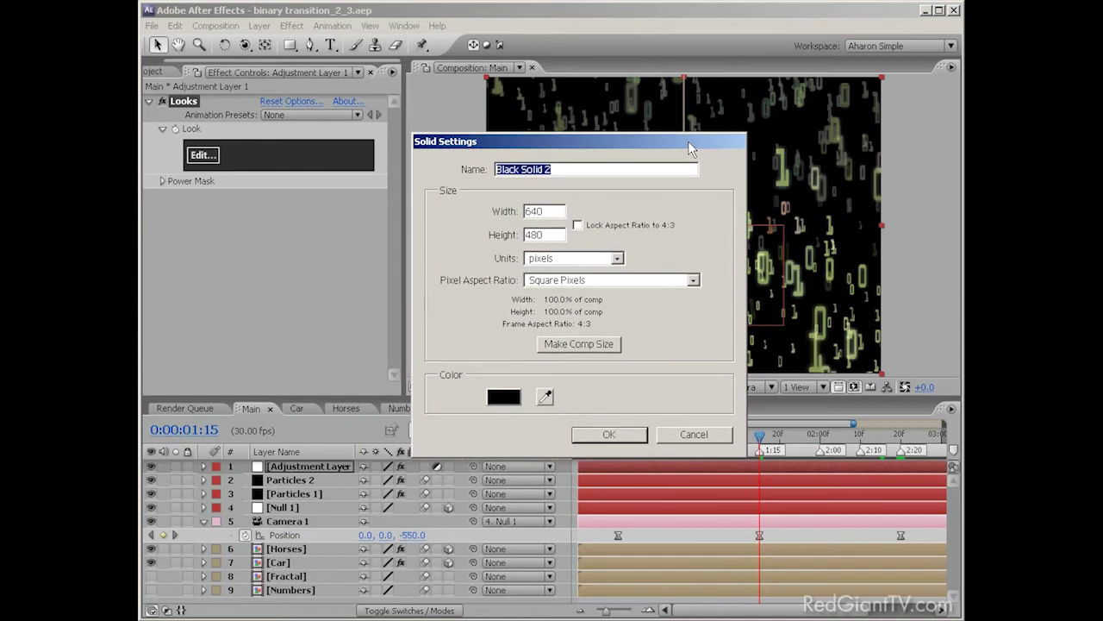
- Create a black, comp-sized 640×480 solid named BG
{"action": "type", "text": "BG"}
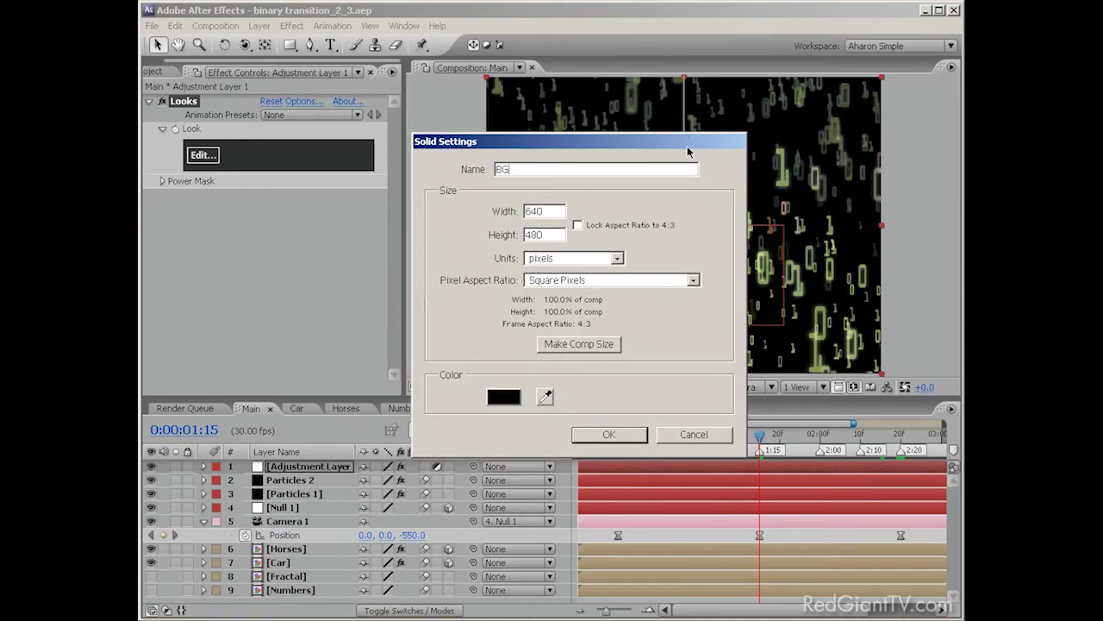
{"action": "left_click", "coordinate": [500, 398]}
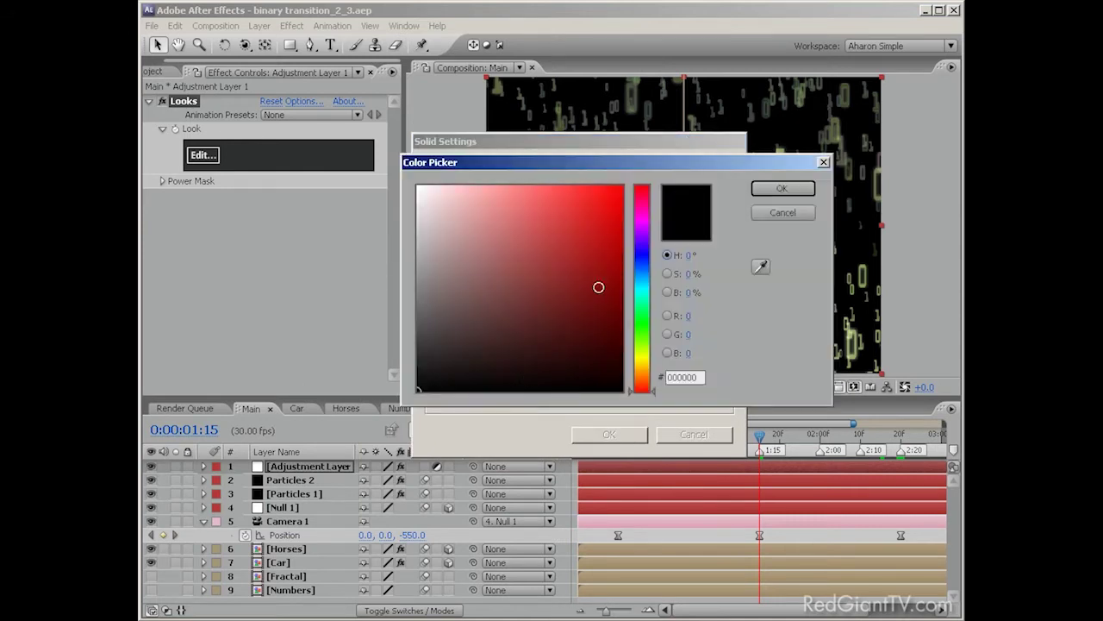
{"action": "left_click", "coordinate": [779, 188]}
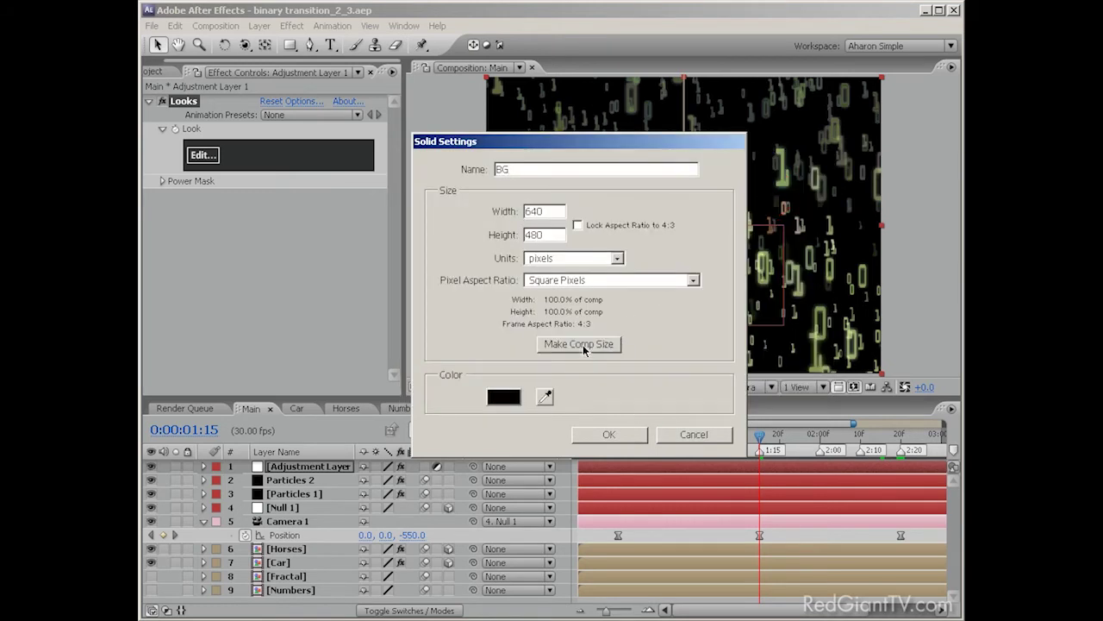
{"action": "left_click", "coordinate": [584, 346]}
{"action": "left_click", "coordinate": [610, 435]}
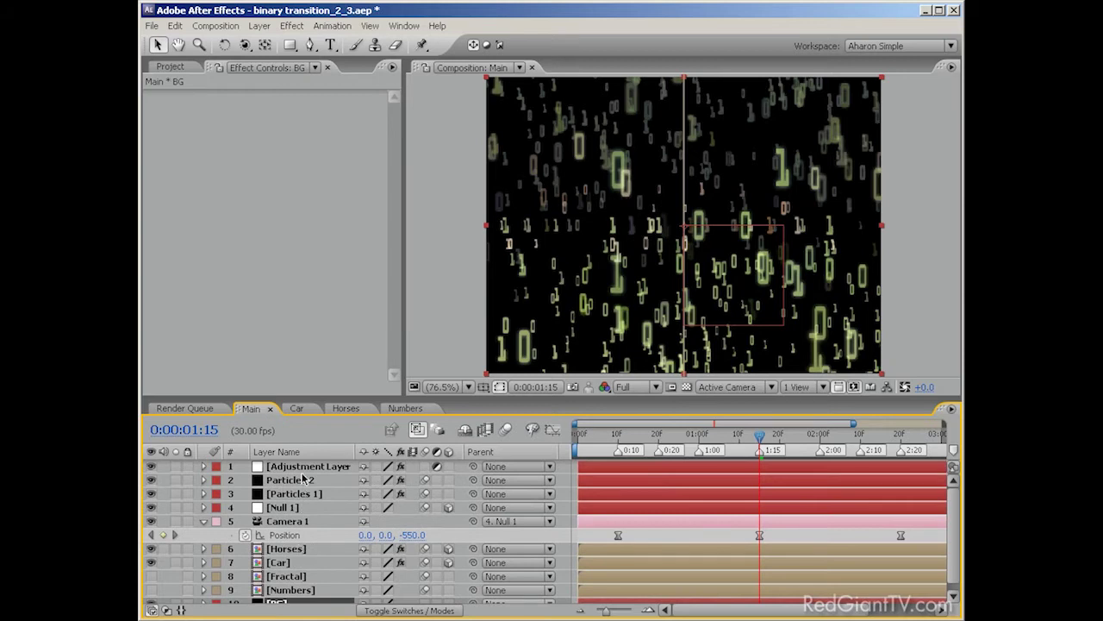
- Reopen Adjustment Layer 1's Looks effect in LooksBuilder
{"action": "left_click", "coordinate": [303, 466]}
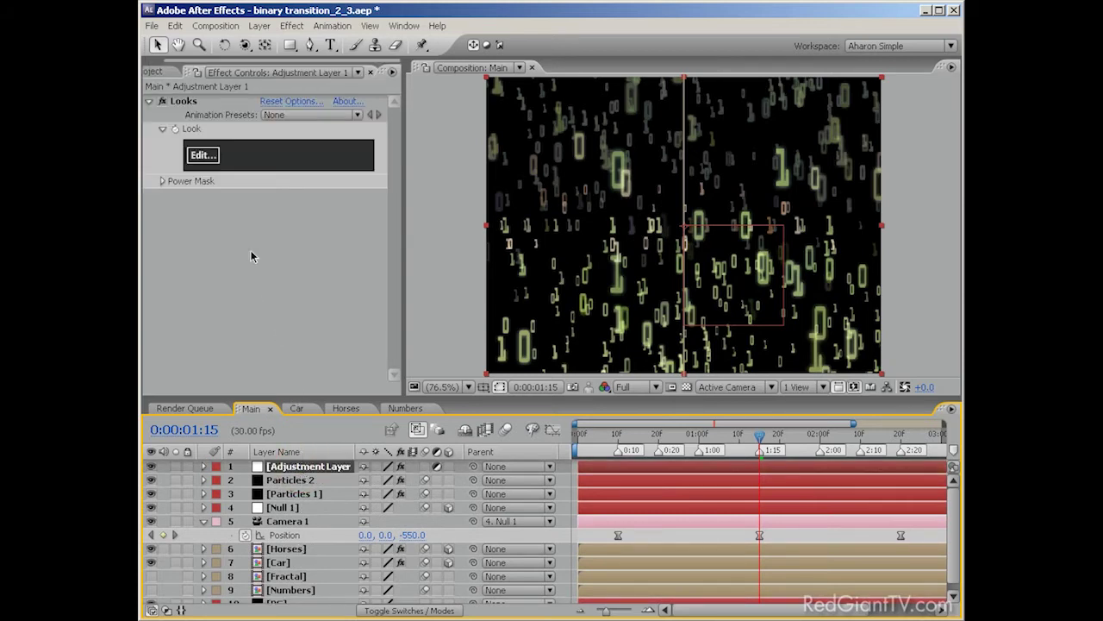
{"action": "left_click", "coordinate": [206, 155]}
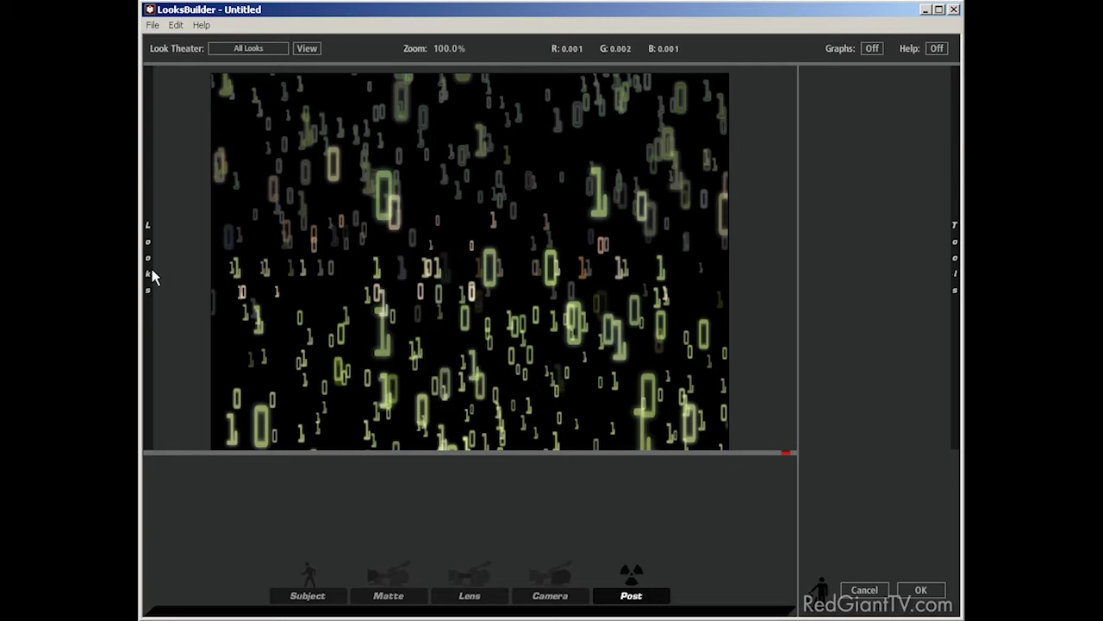
- Browse the Looks library's Tints category and apply Brilliant Orange Crush
{"action": "mouse_move", "coordinate": [152, 276]}
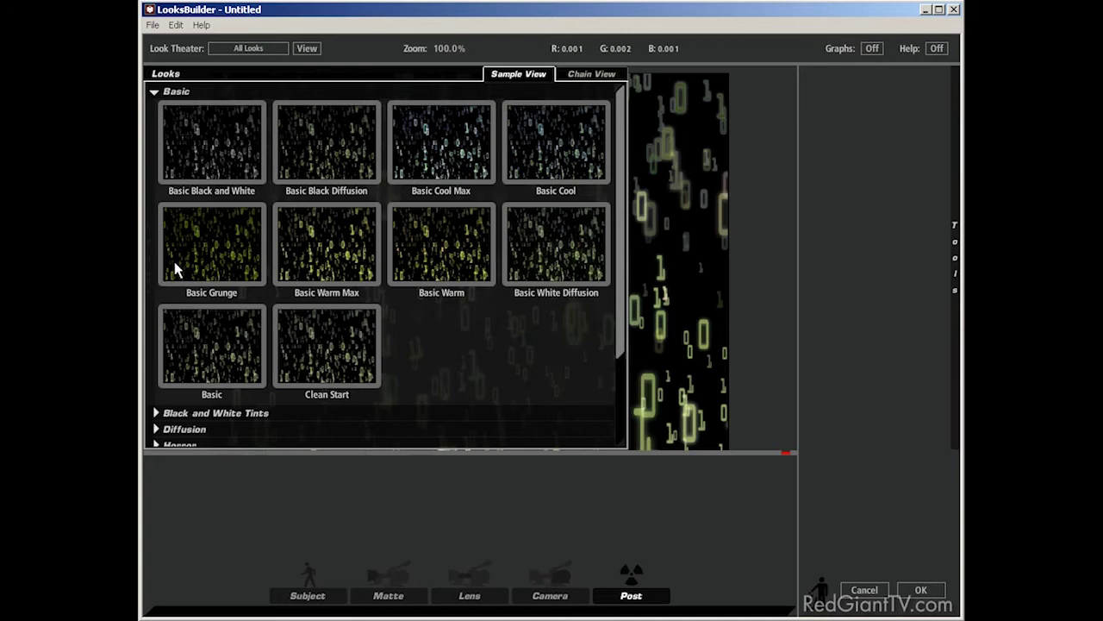
{"action": "left_click_drag", "start_coordinate": [624, 310], "coordinate": [615, 398]}
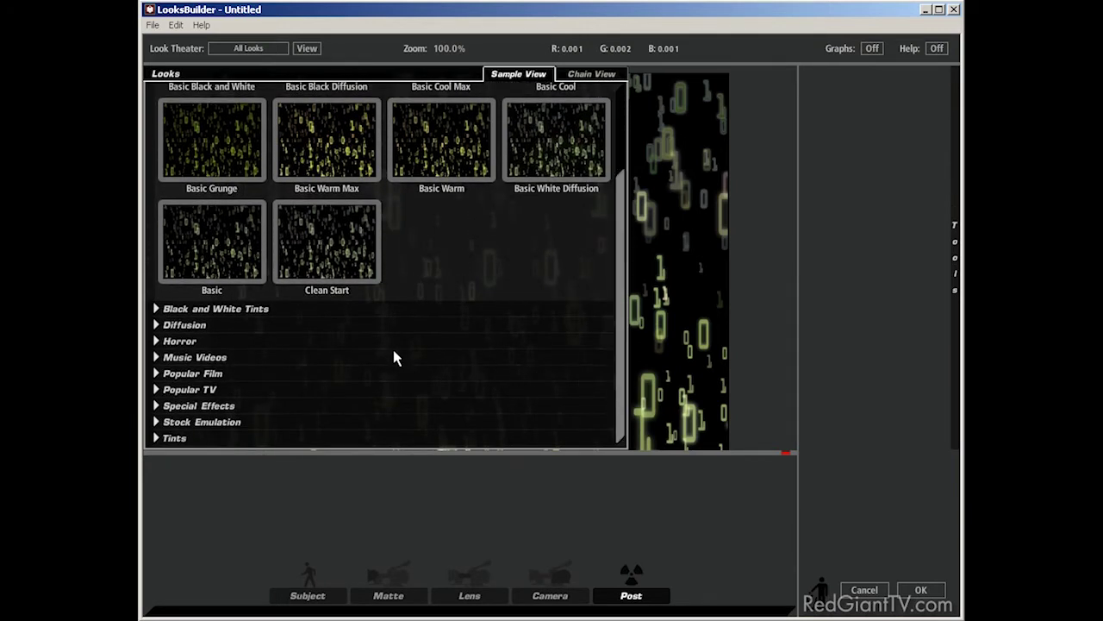
{"action": "left_click", "coordinate": [157, 310]}
{"action": "left_click_drag", "start_coordinate": [621, 270], "coordinate": [617, 397]}
{"action": "left_click", "coordinate": [156, 438]}
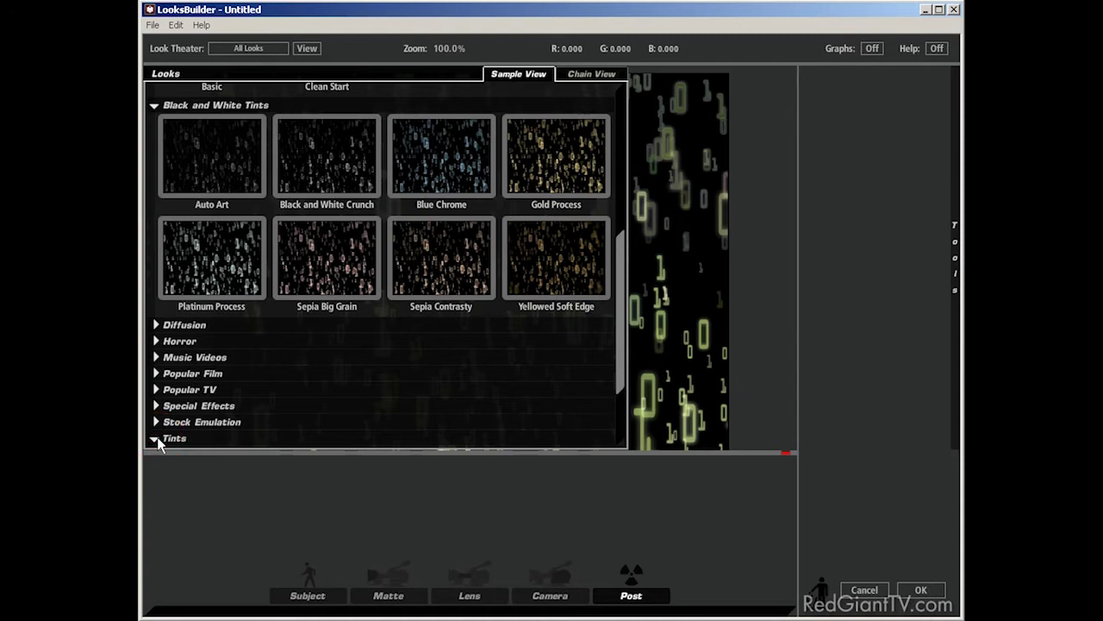
{"action": "left_click_drag", "start_coordinate": [615, 358], "coordinate": [615, 401]}
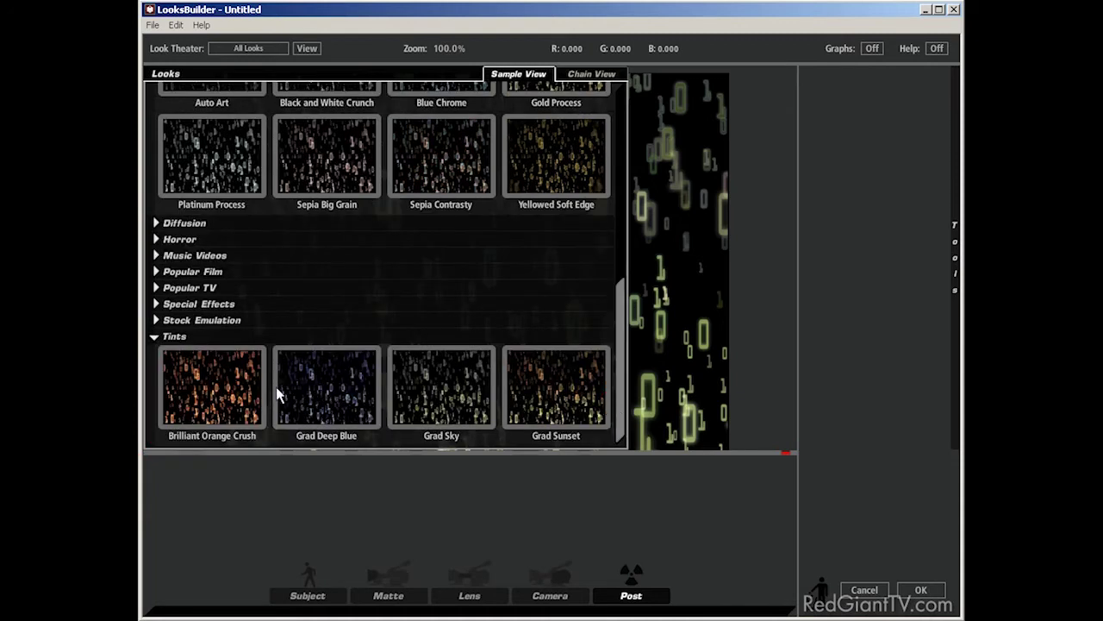
{"action": "left_click", "coordinate": [224, 403]}
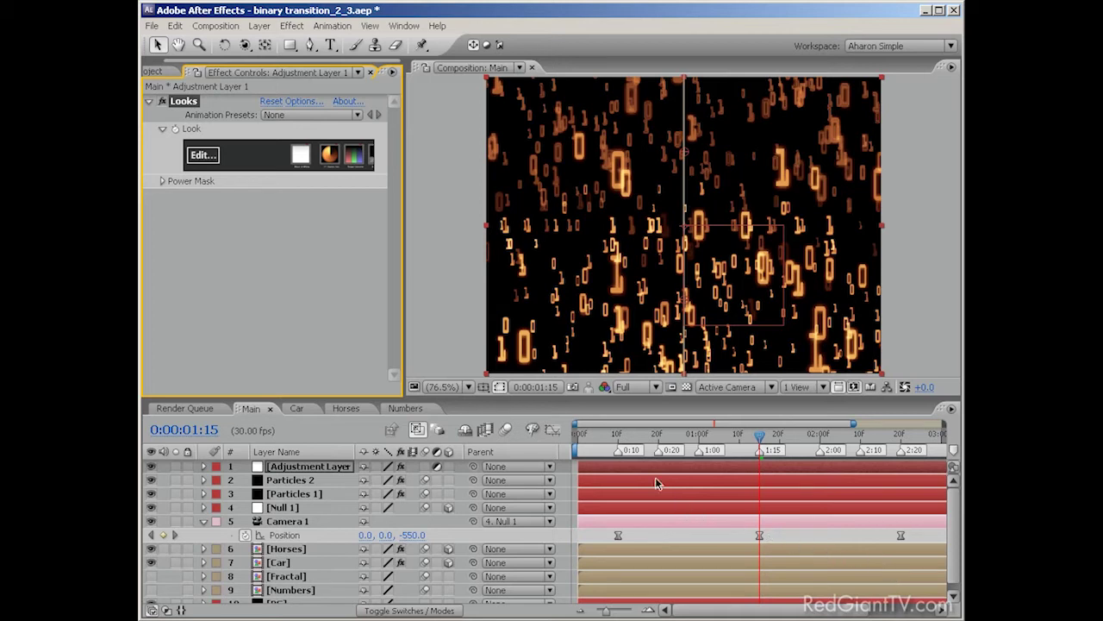
- Fade the adjustment layer's opacity in from 0% at 0:10 to 100% at 0:20
{"action": "left_click", "coordinate": [620, 437]}
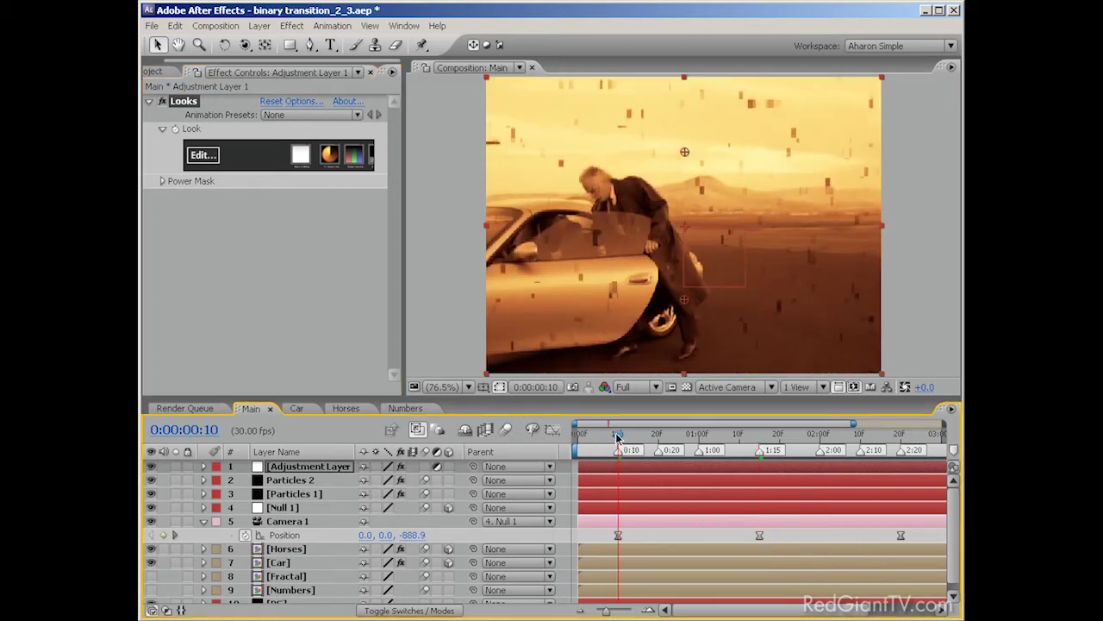
{"action": "left_click", "coordinate": [343, 466]}
{"action": "key", "text": "t"}
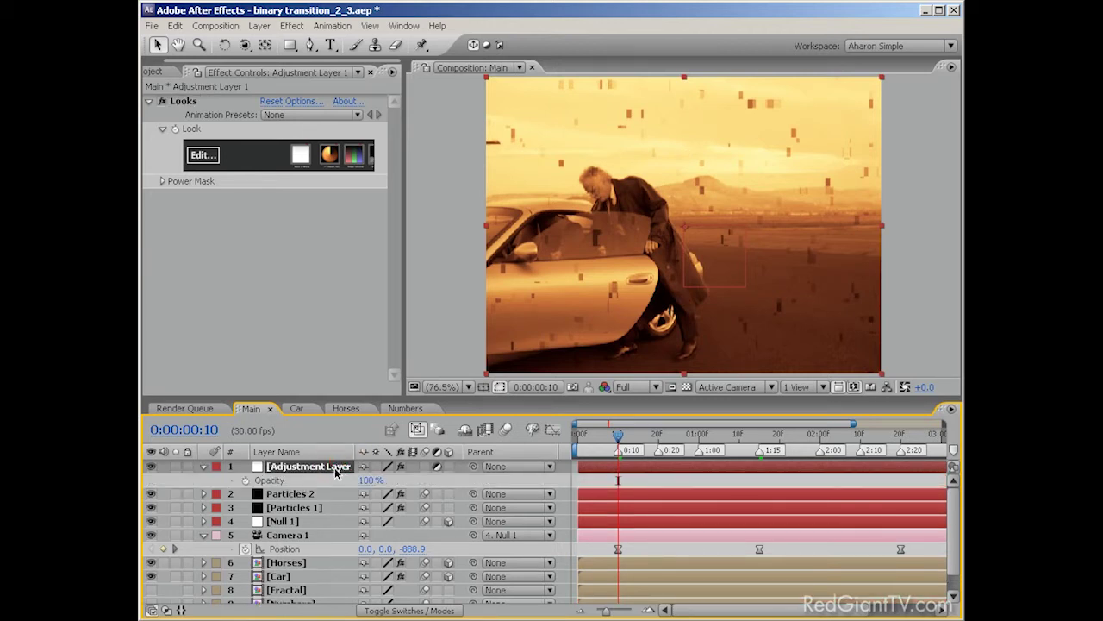
{"action": "left_click", "coordinate": [367, 483]}
{"action": "type", "text": "0"}
{"action": "key", "text": "Return"}
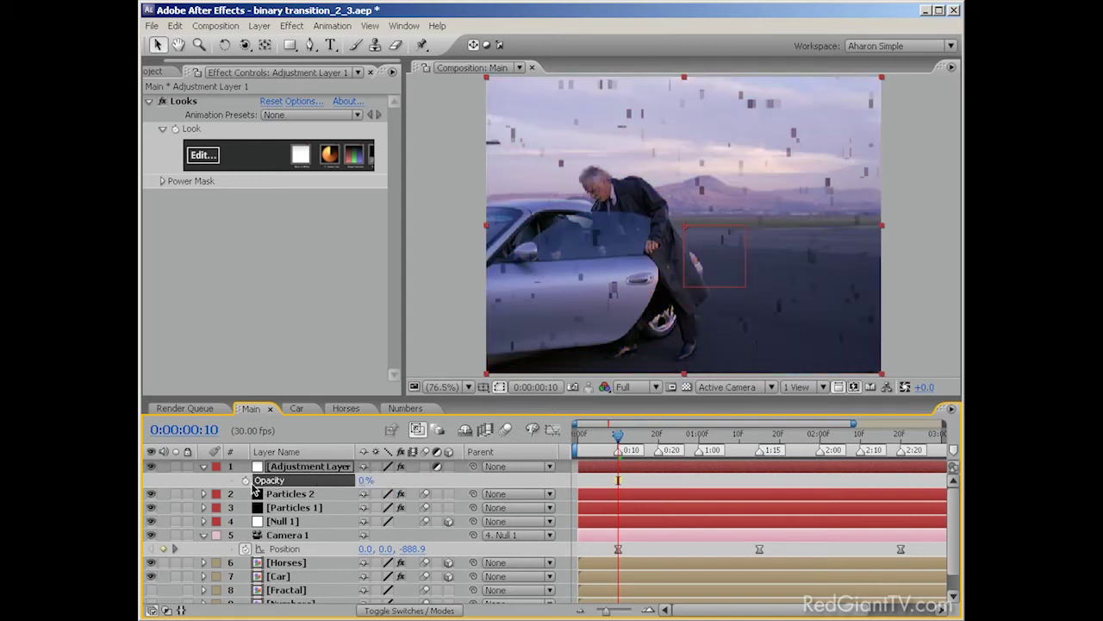
{"action": "left_click", "coordinate": [245, 481]}
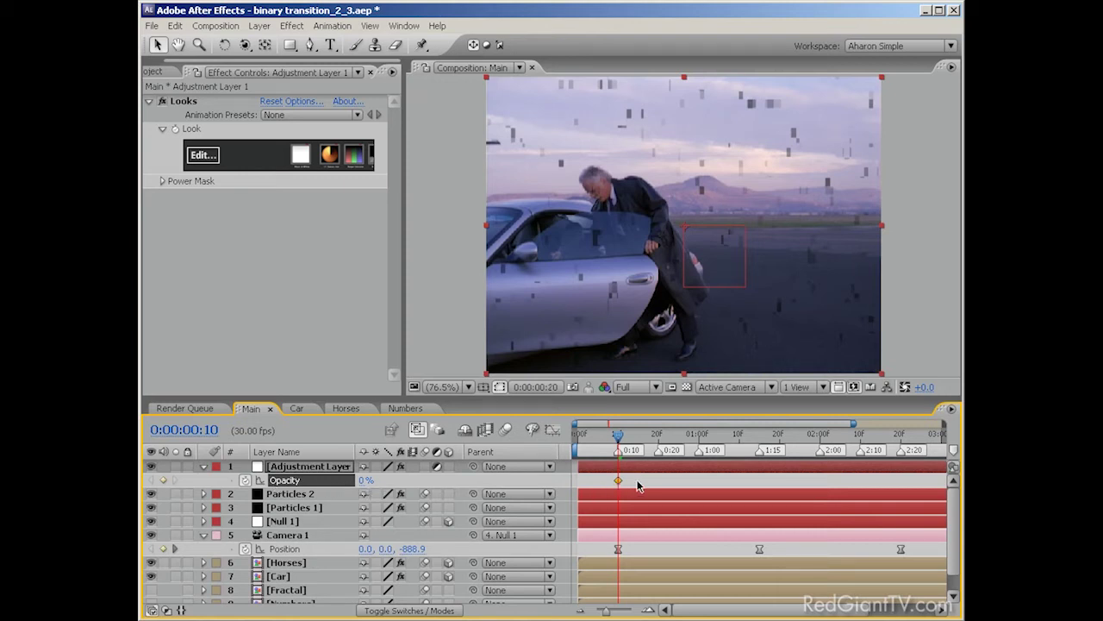
{"action": "key", "text": "shift+Page_Down"}
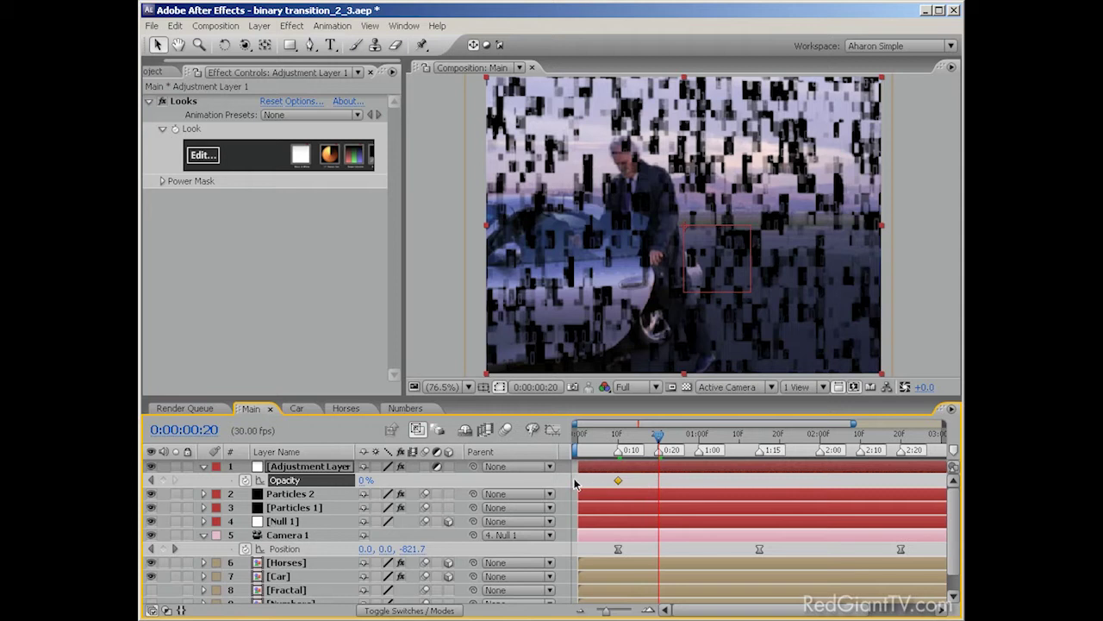
{"action": "left_click", "coordinate": [367, 481]}
{"action": "type", "text": "100"}
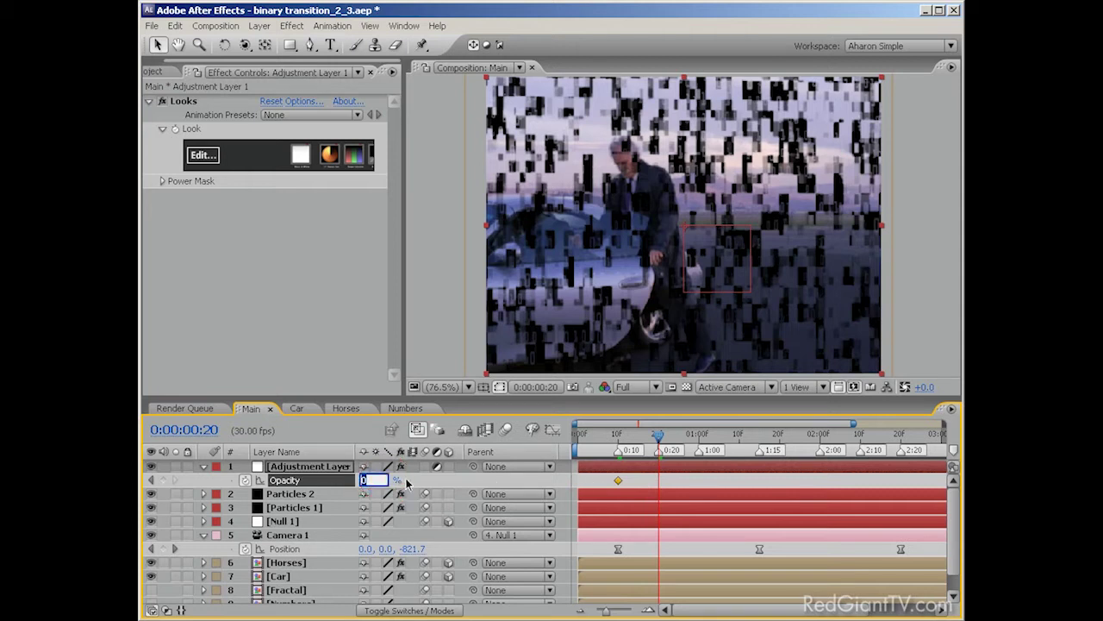
{"action": "key", "text": "Return"}
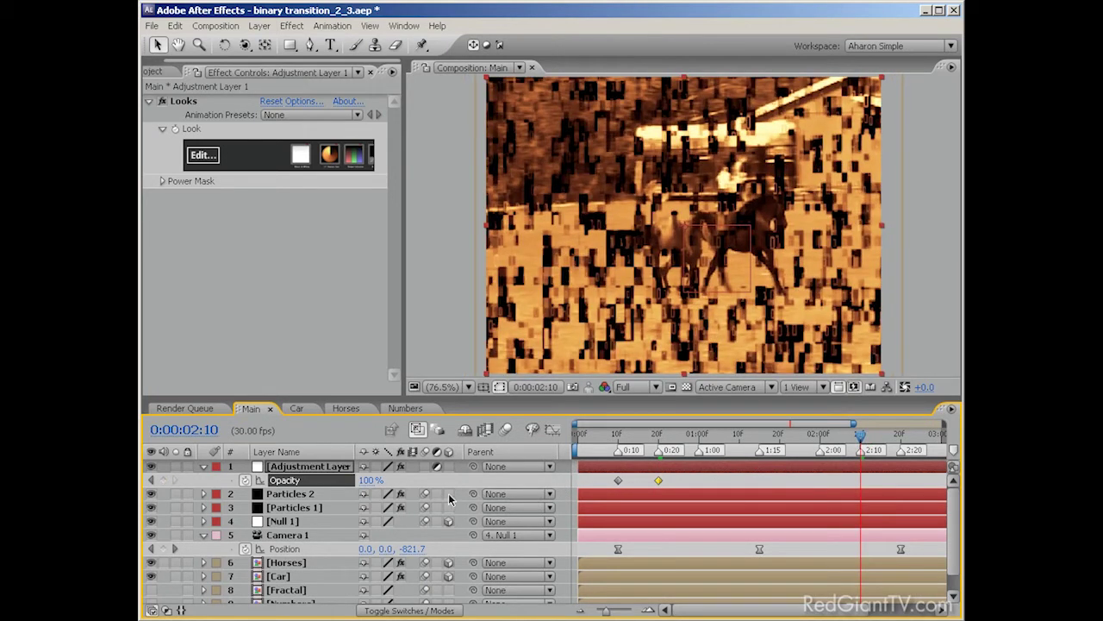
- Fade the opacity out from 100% at 2:10 to 0% at 2:20
{"action": "left_click", "coordinate": [164, 480]}
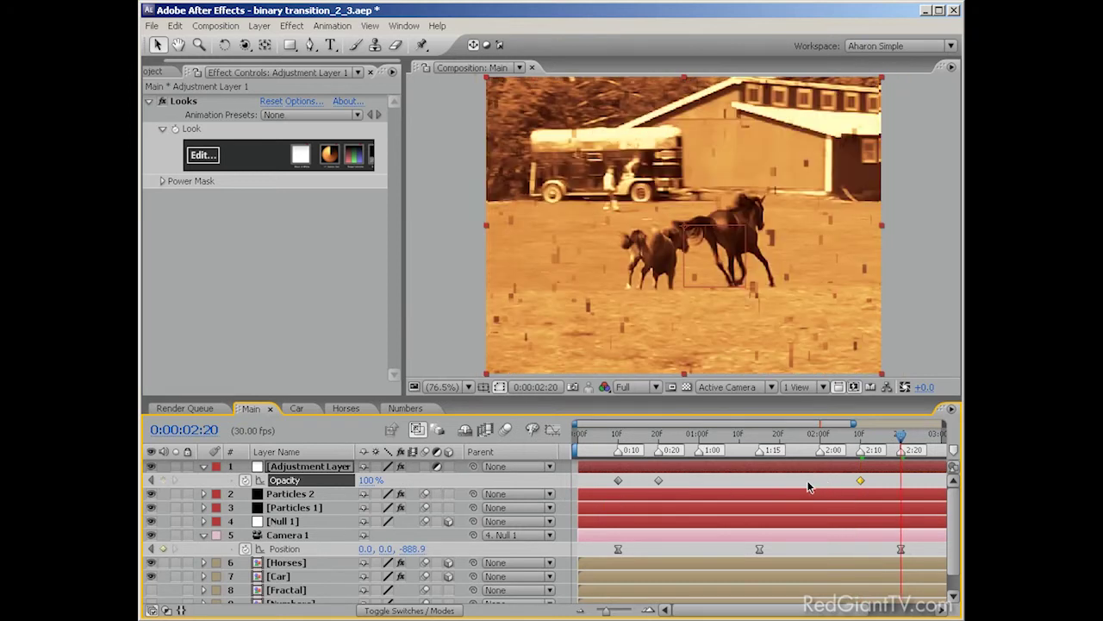
{"action": "left_click", "coordinate": [367, 480]}
{"action": "type", "text": "0"}
{"action": "key", "text": "Return"}
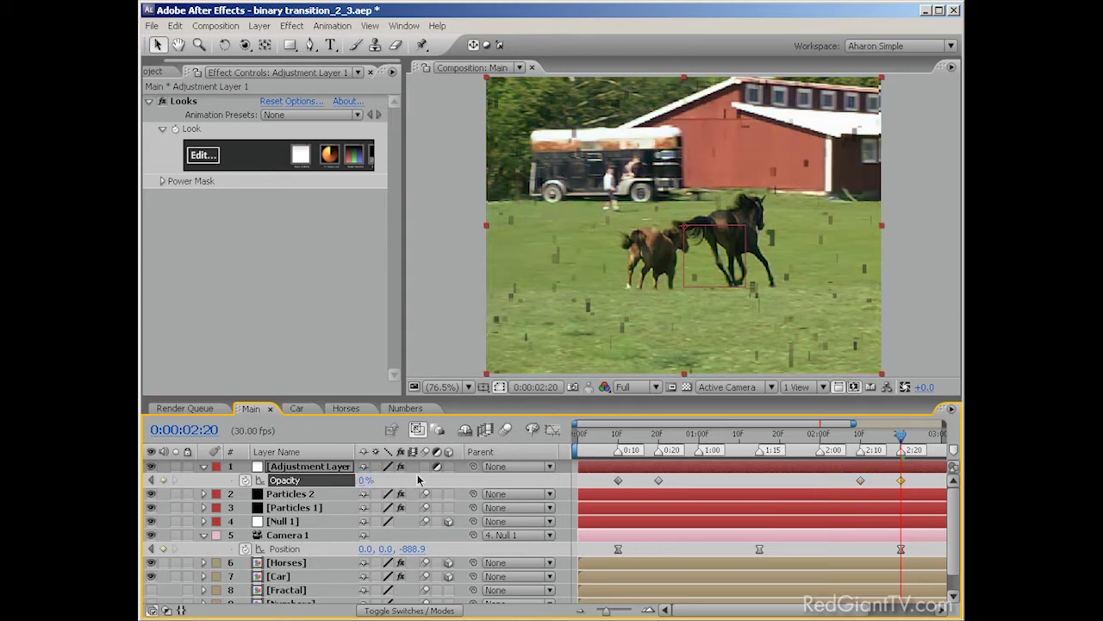
- RAM-preview the graded transition, then return the time indicator to 0:00:00:24
{"action": "key", "text": "KP_0"}
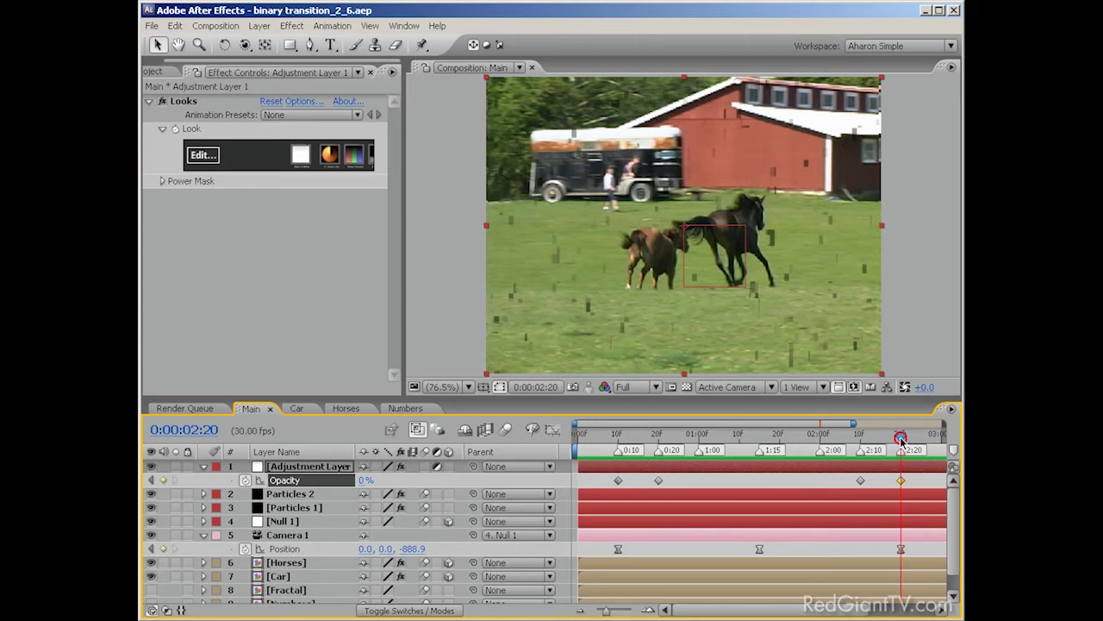
{"action": "left_click_drag", "start_coordinate": [900, 435], "coordinate": [653, 459]}
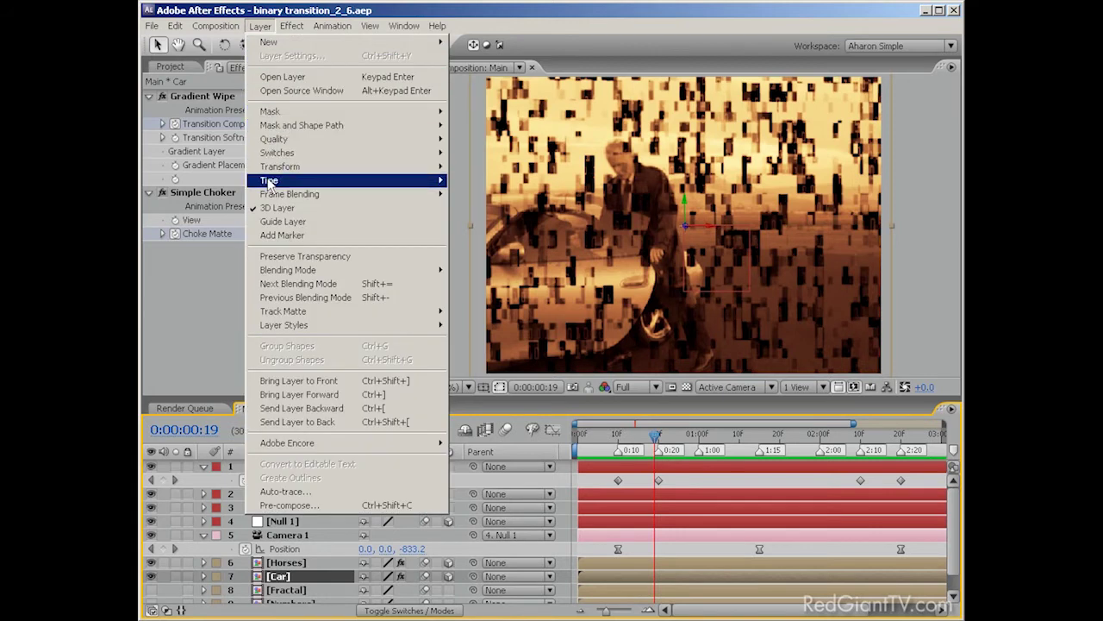
- Freeze the Car footage with a hold Time Remap keyframe at 0:00:00:19
{"action": "mouse_move", "coordinate": [390, 180]}
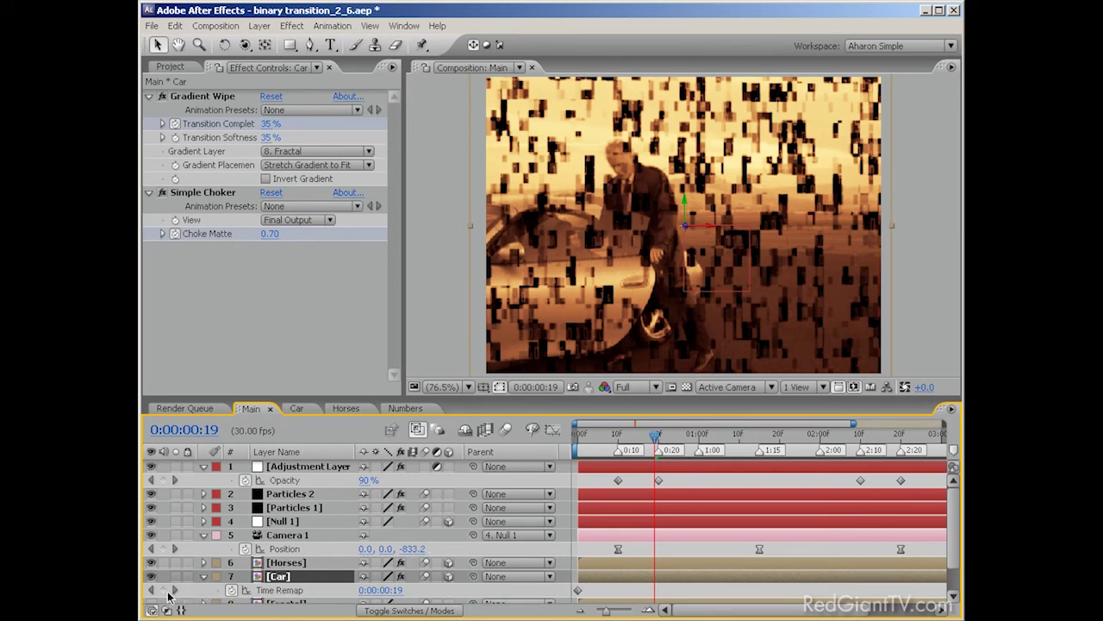
{"action": "left_click", "coordinate": [163, 591]}
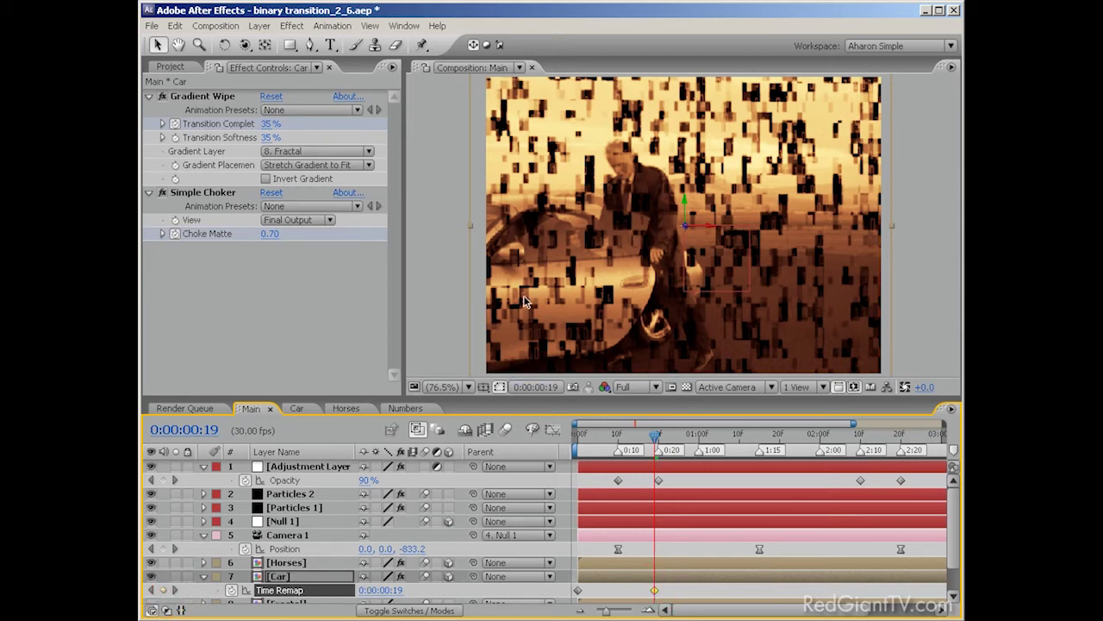
{"action": "left_click", "coordinate": [333, 26]}
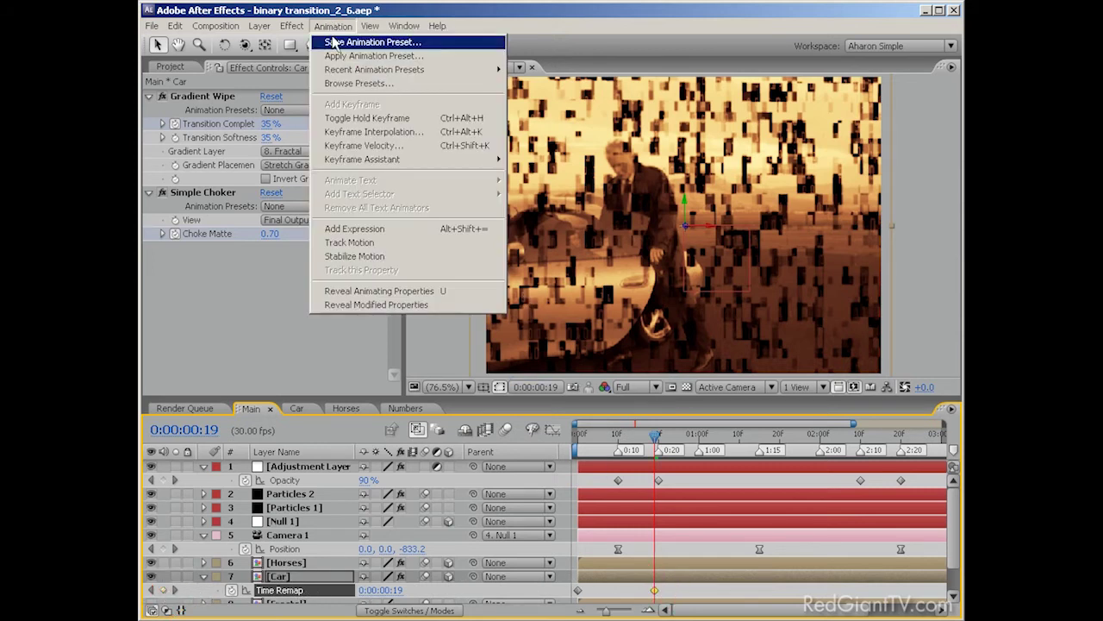
{"action": "left_click", "coordinate": [346, 118]}
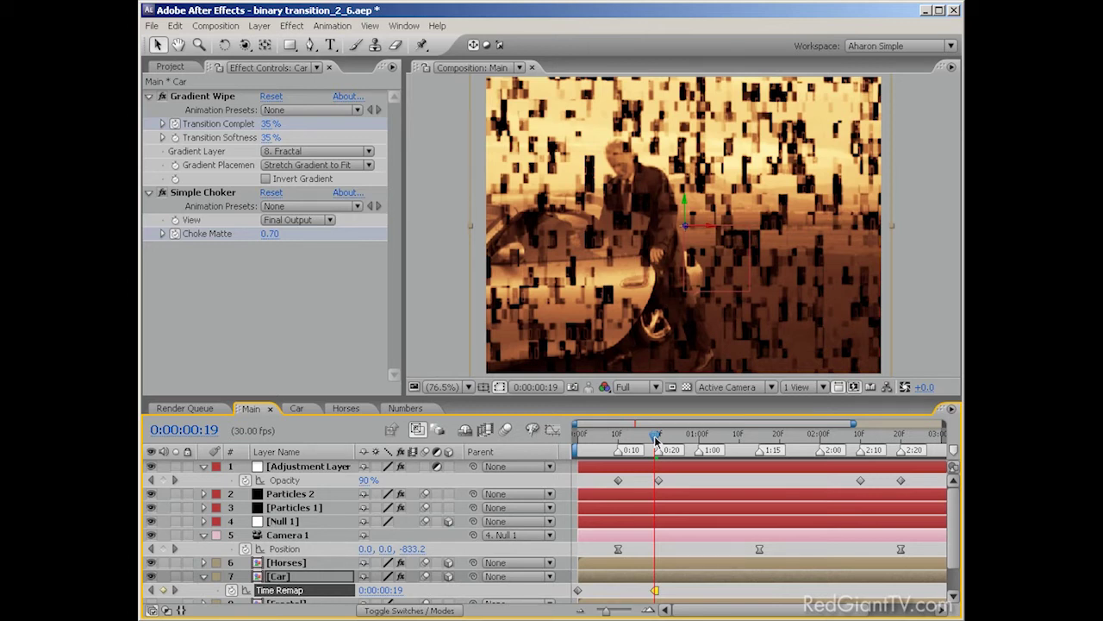
{"action": "left_click", "coordinate": [298, 564]}
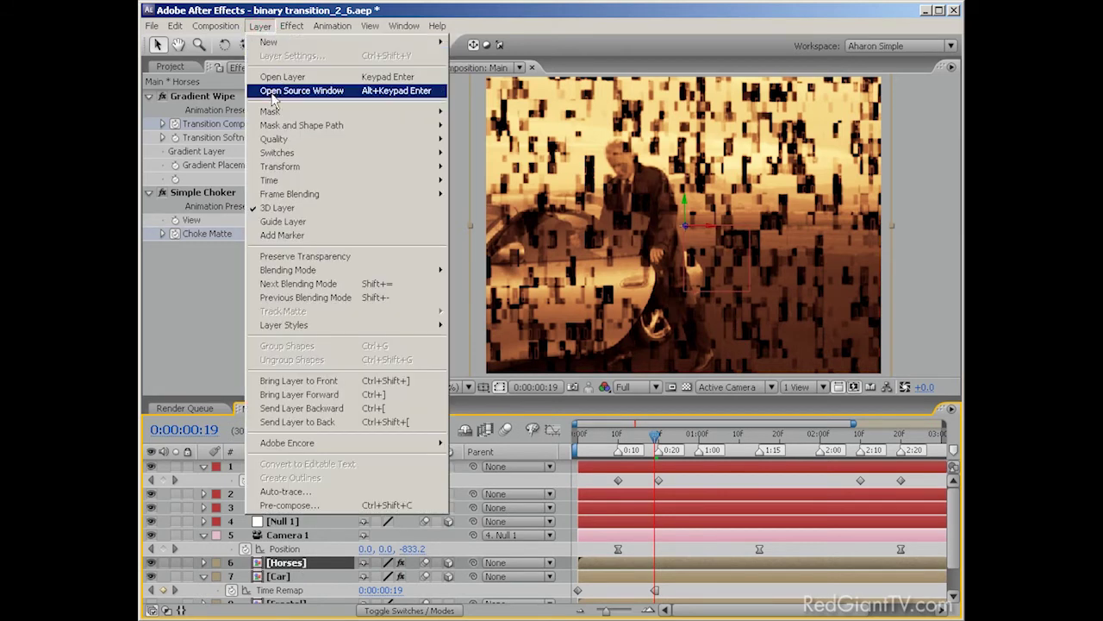
- Enable time remapping on Horses, keyframing 0:00:00:00 at 0:00:02:11, then preview playback
{"action": "mouse_move", "coordinate": [322, 186]}
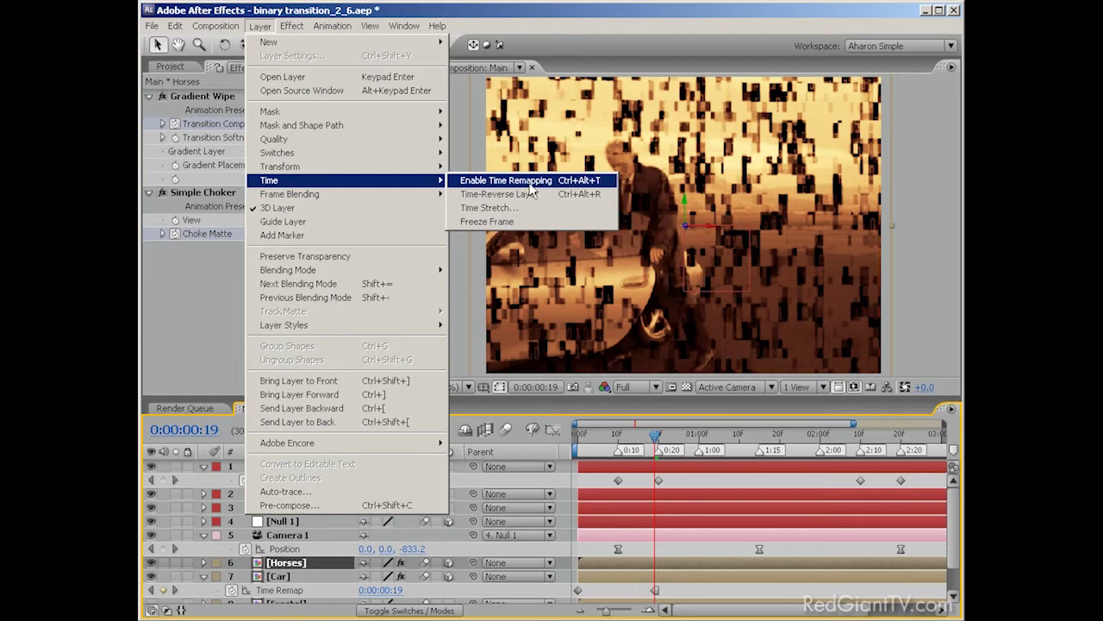
{"action": "left_click", "coordinate": [553, 183]}
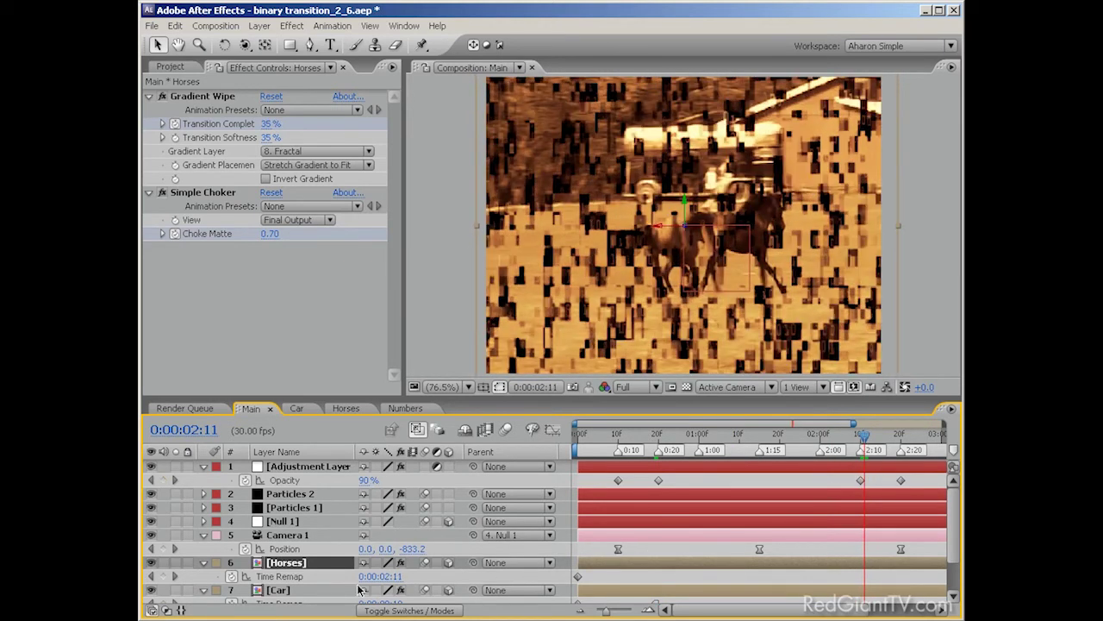
{"action": "left_click", "coordinate": [297, 575]}
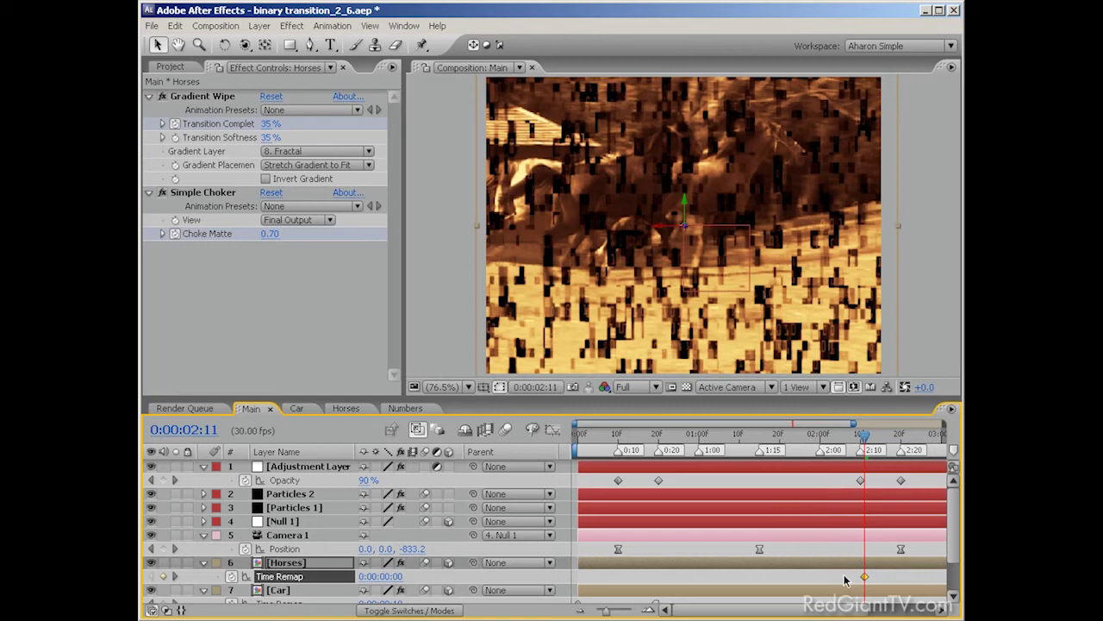
{"action": "key", "text": "KP_0"}
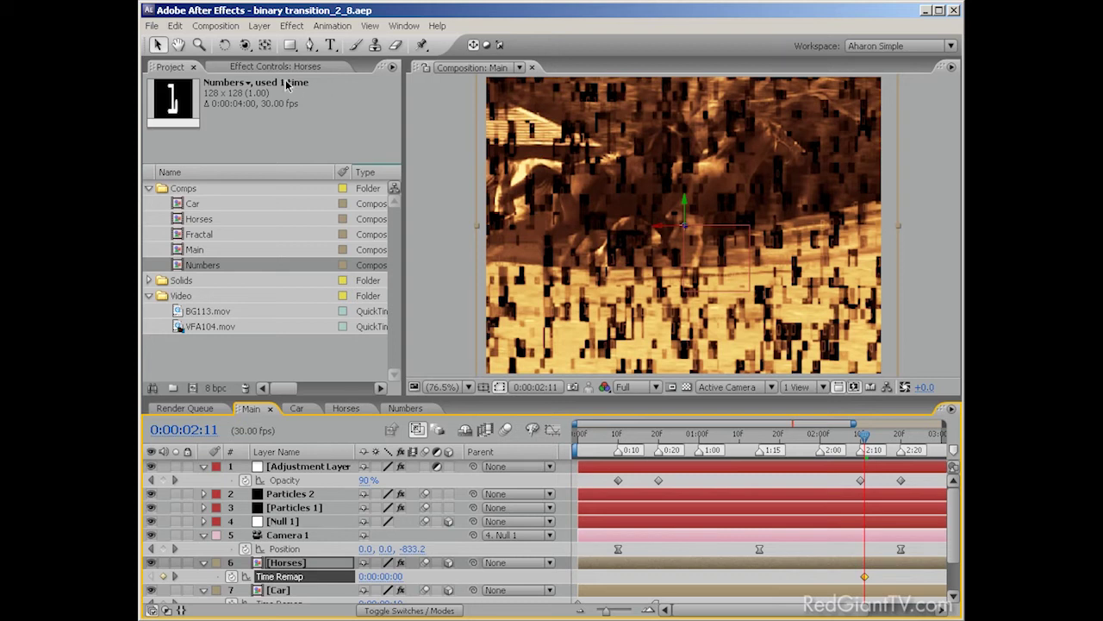
- Add a second adjustment layer and apply Trapcode Shine for orange light rays
{"action": "left_click", "coordinate": [261, 26]}
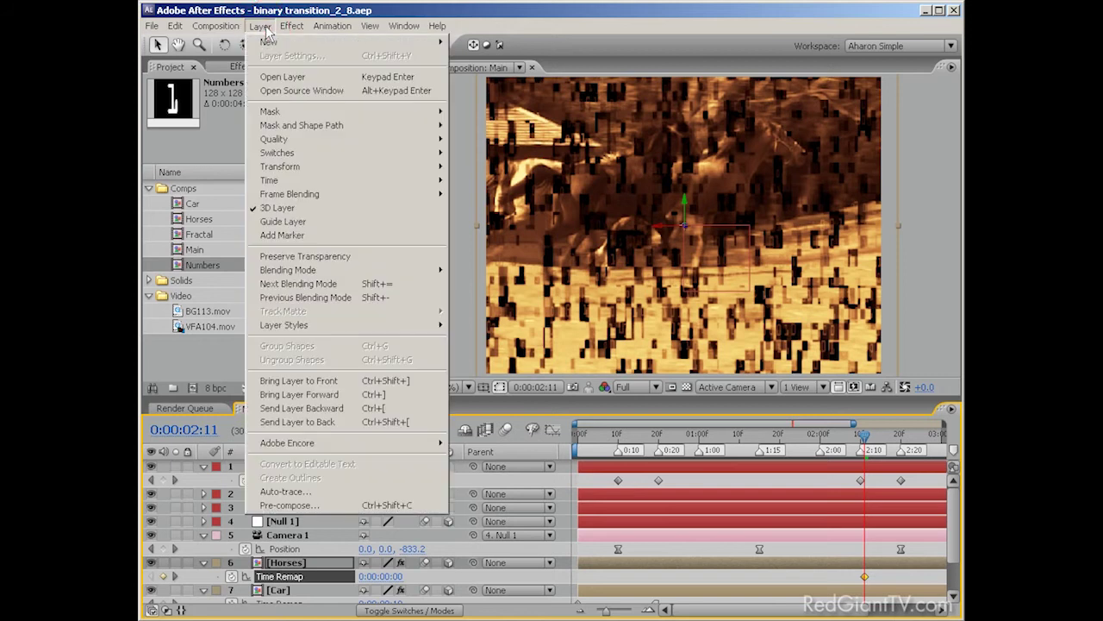
{"action": "mouse_move", "coordinate": [296, 48]}
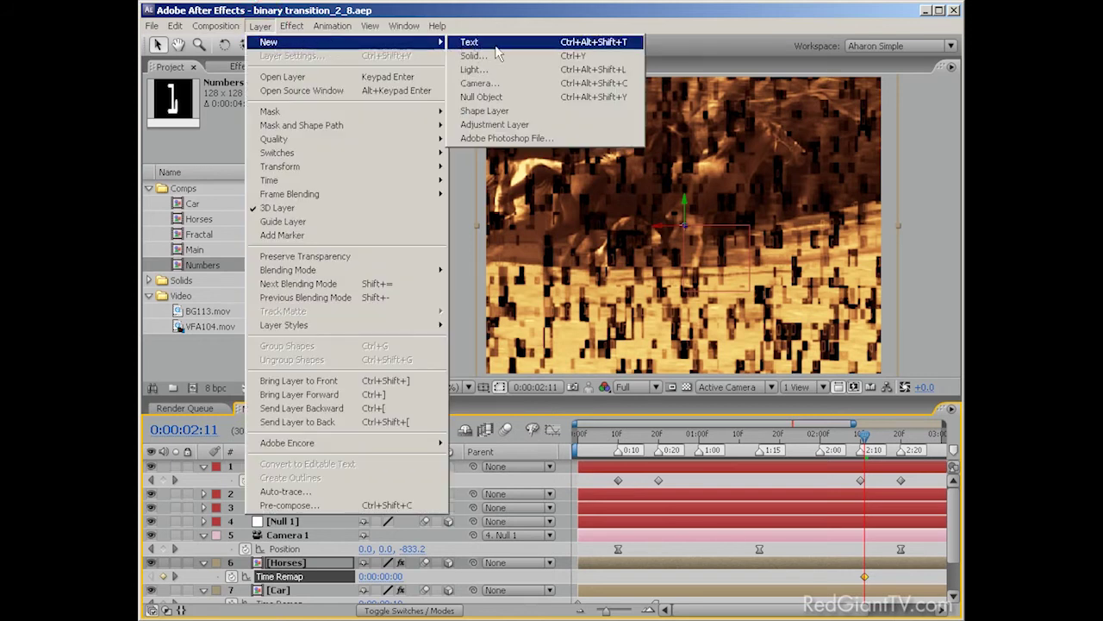
{"action": "left_click", "coordinate": [525, 126]}
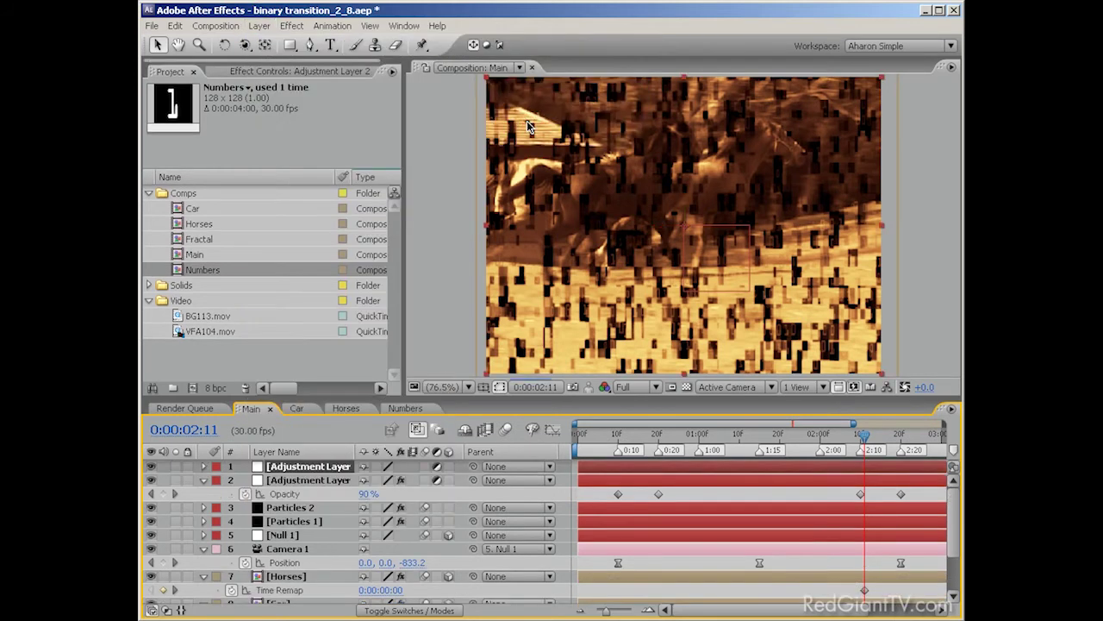
{"action": "left_click", "coordinate": [286, 27]}
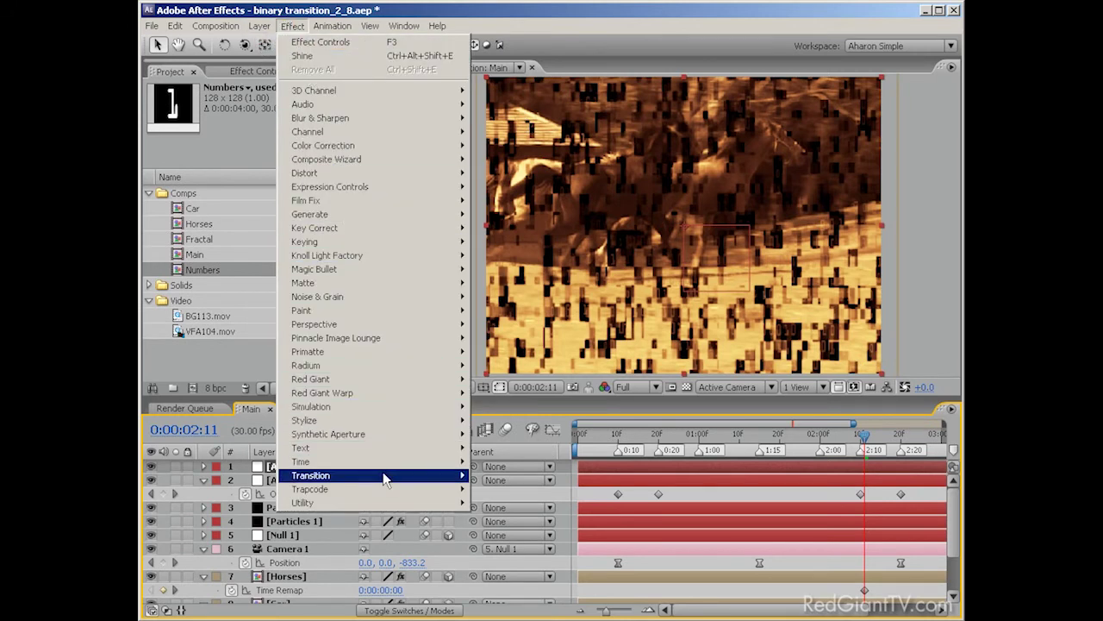
{"action": "mouse_move", "coordinate": [389, 492]}
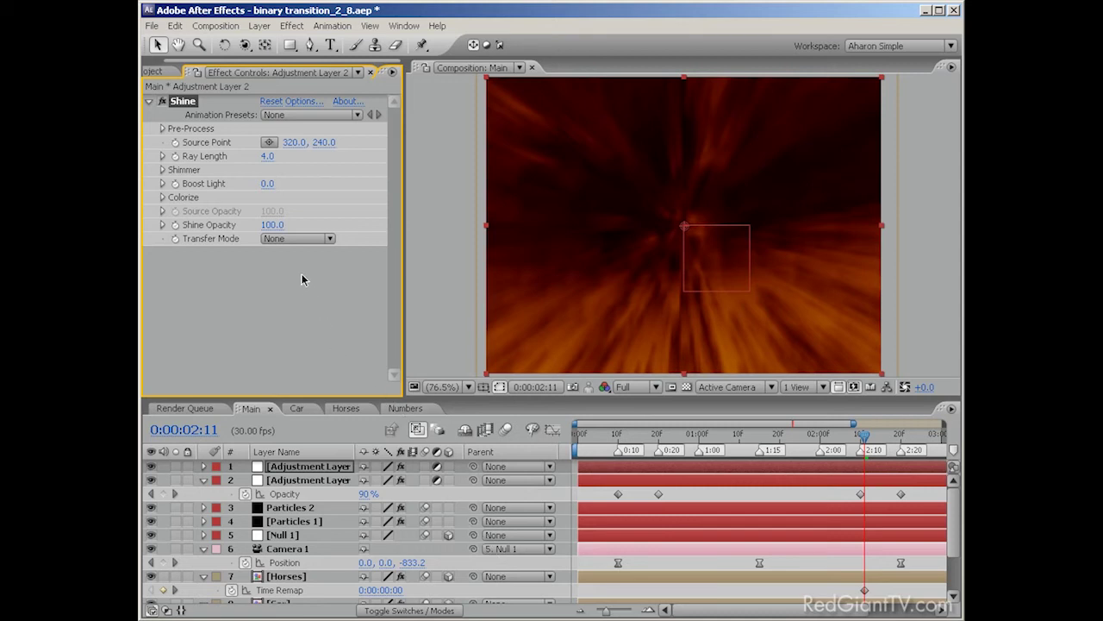
- Set Shine's Transfer Mode to Add and expand its Colorize group
{"action": "left_click", "coordinate": [293, 241]}
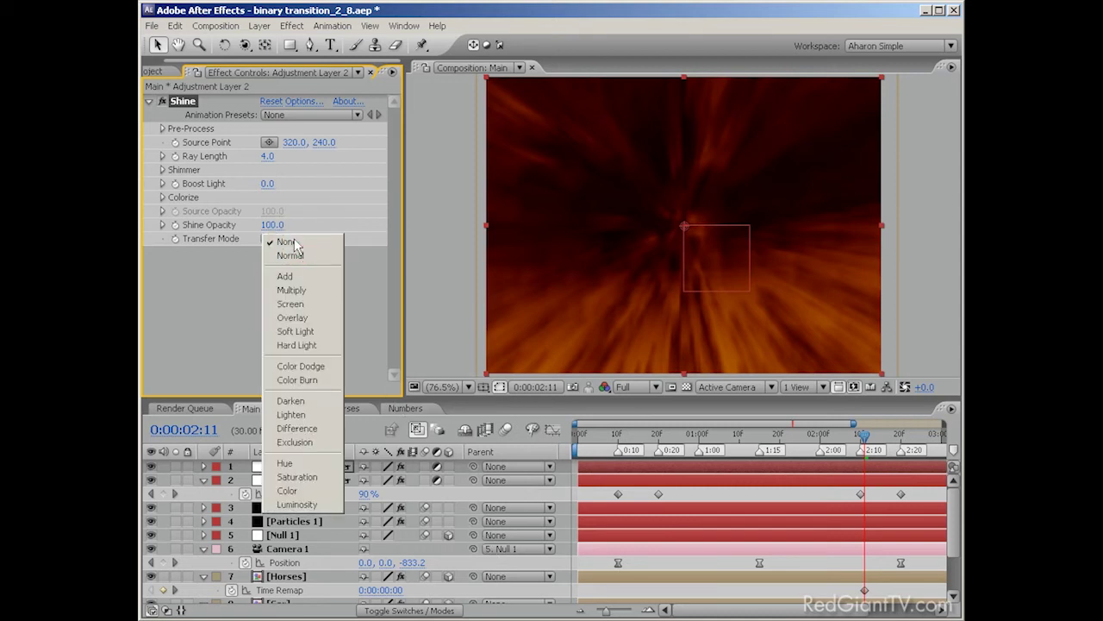
{"action": "left_click", "coordinate": [295, 276]}
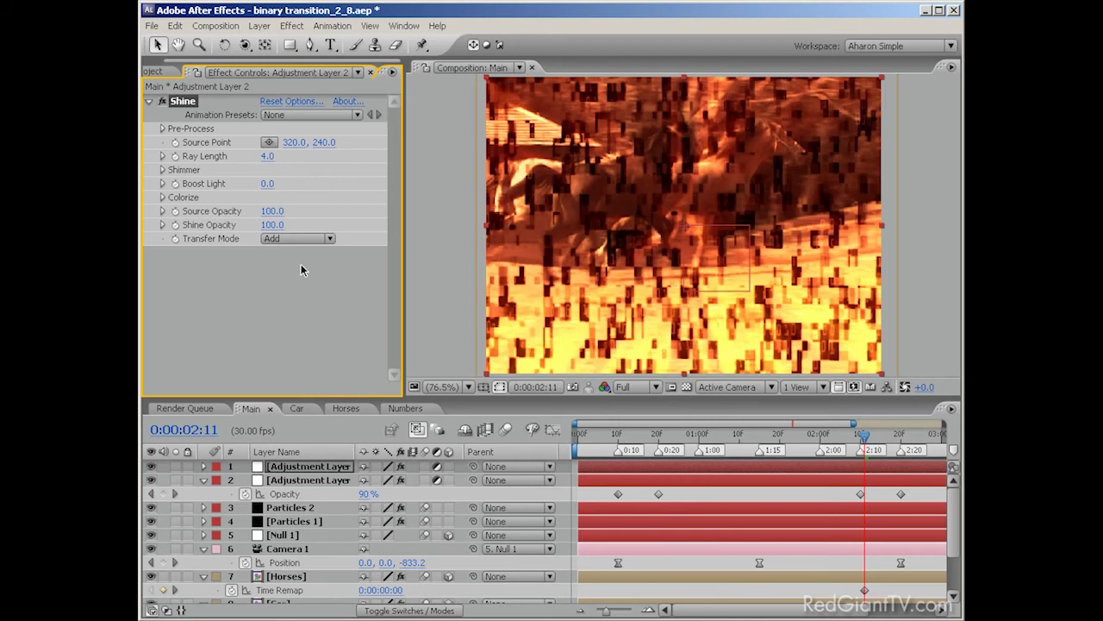
{"action": "left_click", "coordinate": [162, 196]}
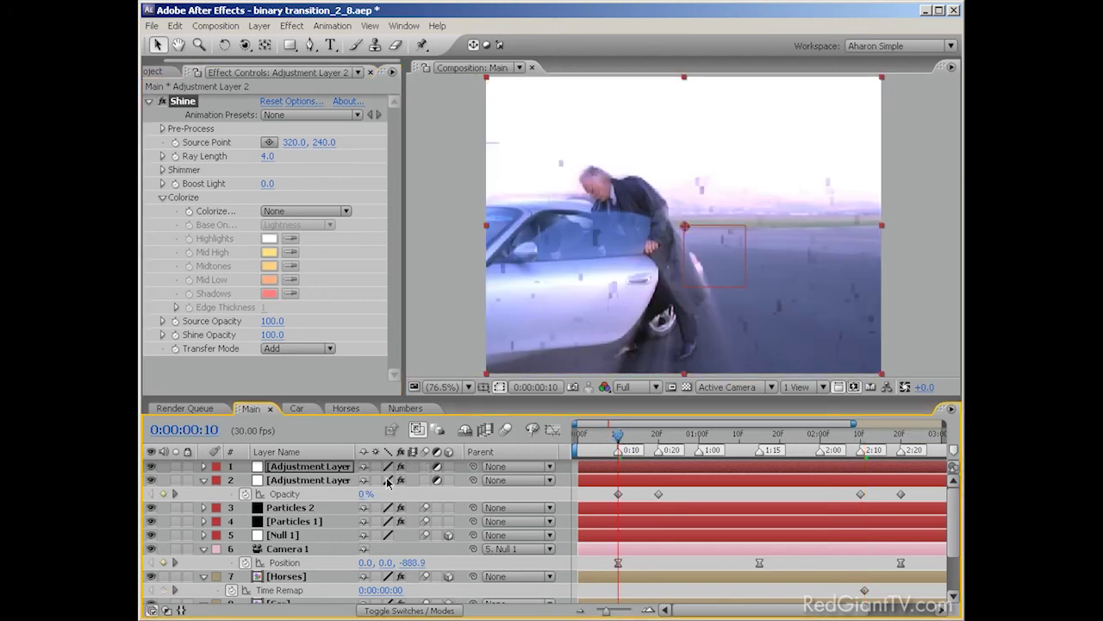
- Keyframe the Shine layer's Opacity at 0% at 0:10
{"action": "left_click", "coordinate": [327, 468]}
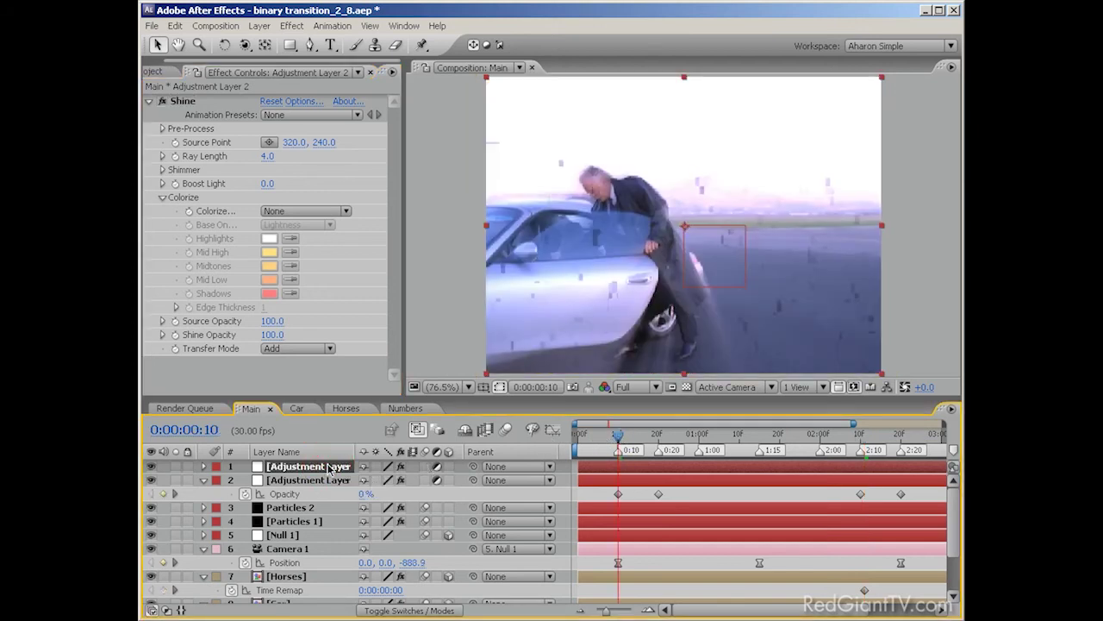
{"action": "key", "text": "t"}
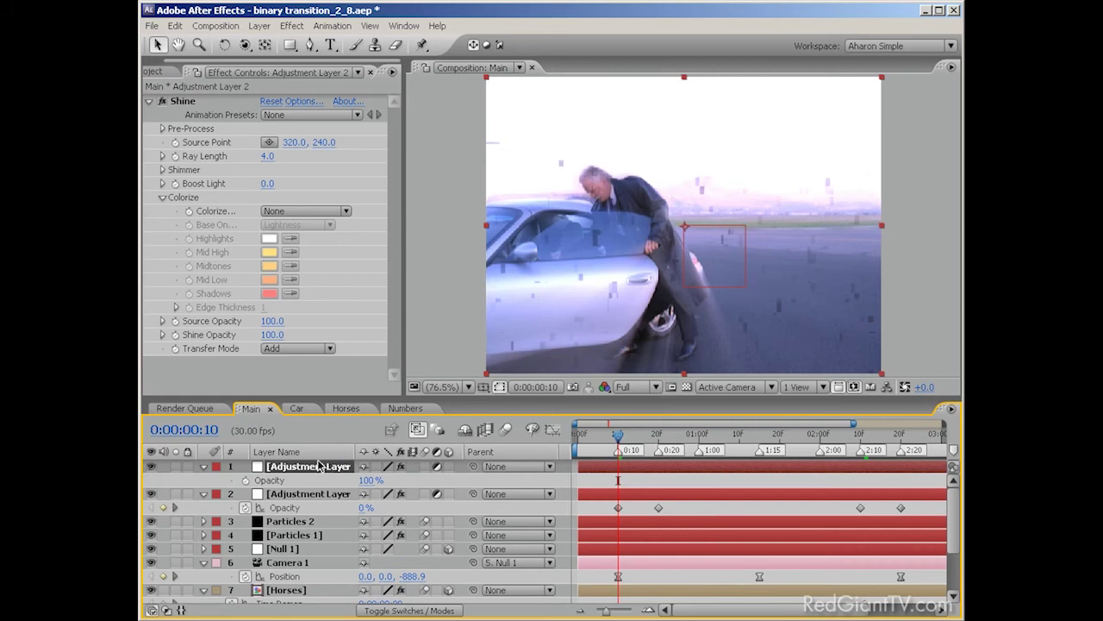
{"action": "left_click", "coordinate": [367, 480]}
{"action": "type", "text": "0"}
{"action": "key", "text": "Return"}
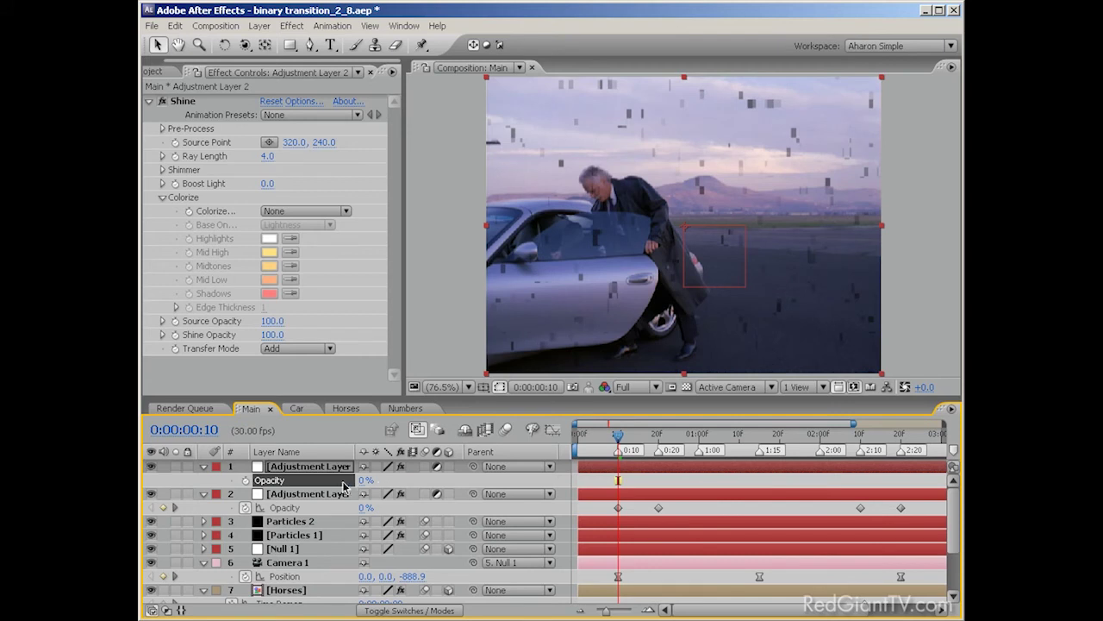
{"action": "left_click", "coordinate": [246, 481]}
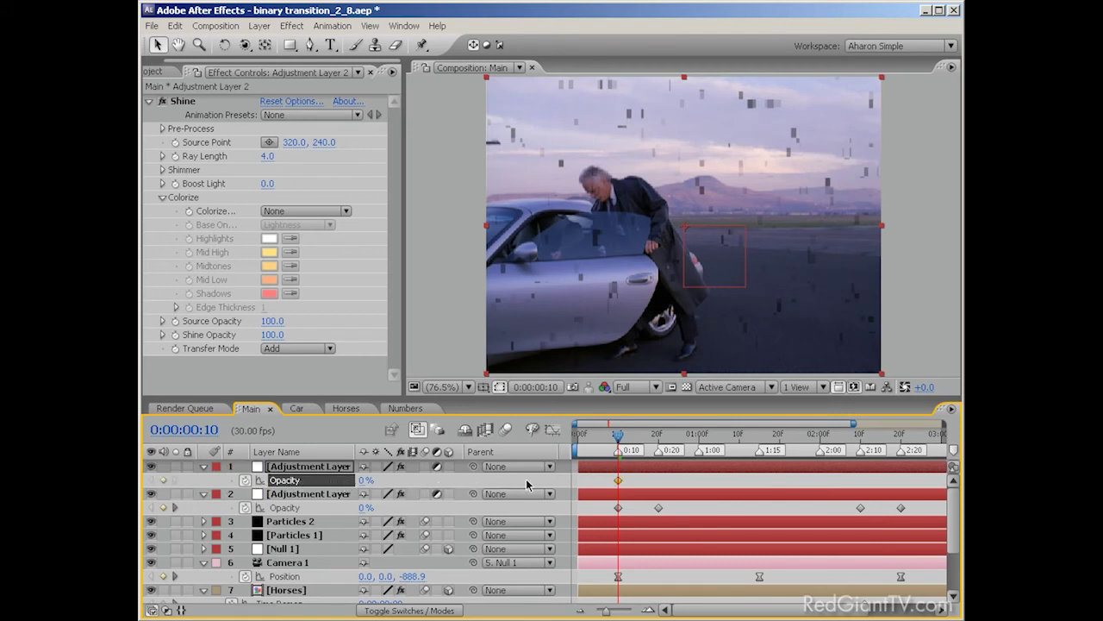
- Add Shine Opacity keyframes at 100% at 1:00 and 2:00
{"action": "left_click", "coordinate": [698, 435]}
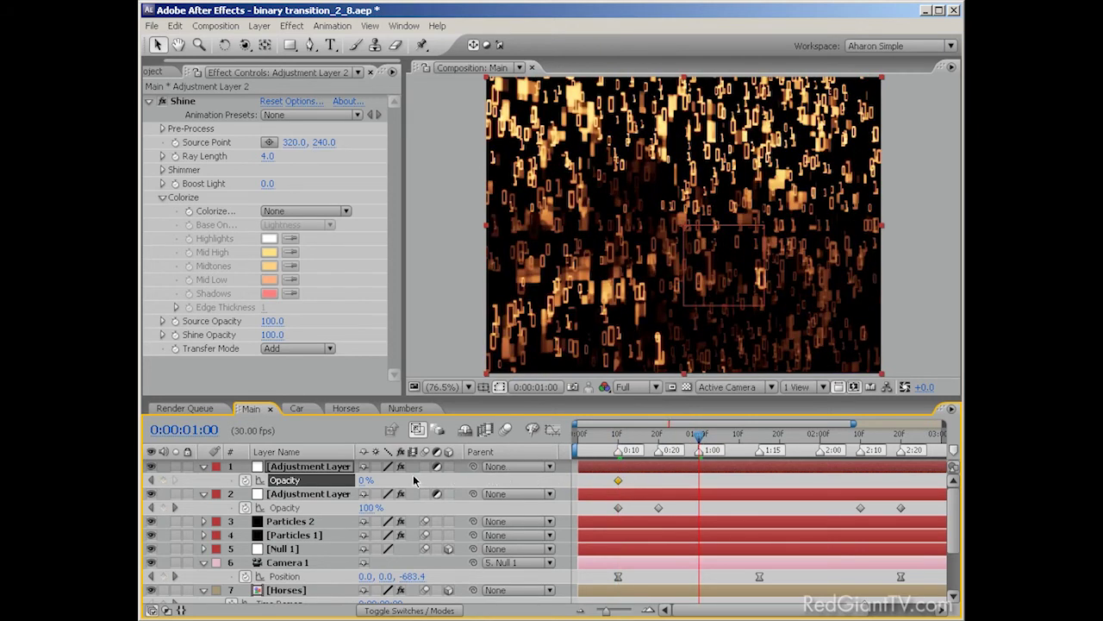
{"action": "left_click", "coordinate": [367, 480]}
{"action": "type", "text": "100"}
{"action": "key", "text": "Return"}
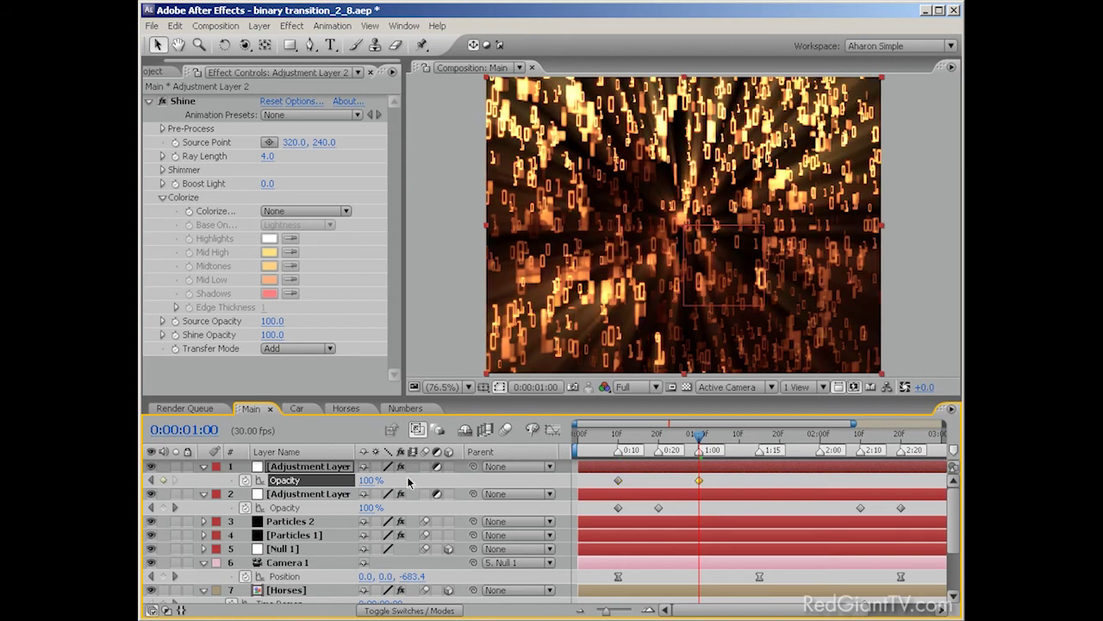
{"action": "left_click", "coordinate": [822, 436]}
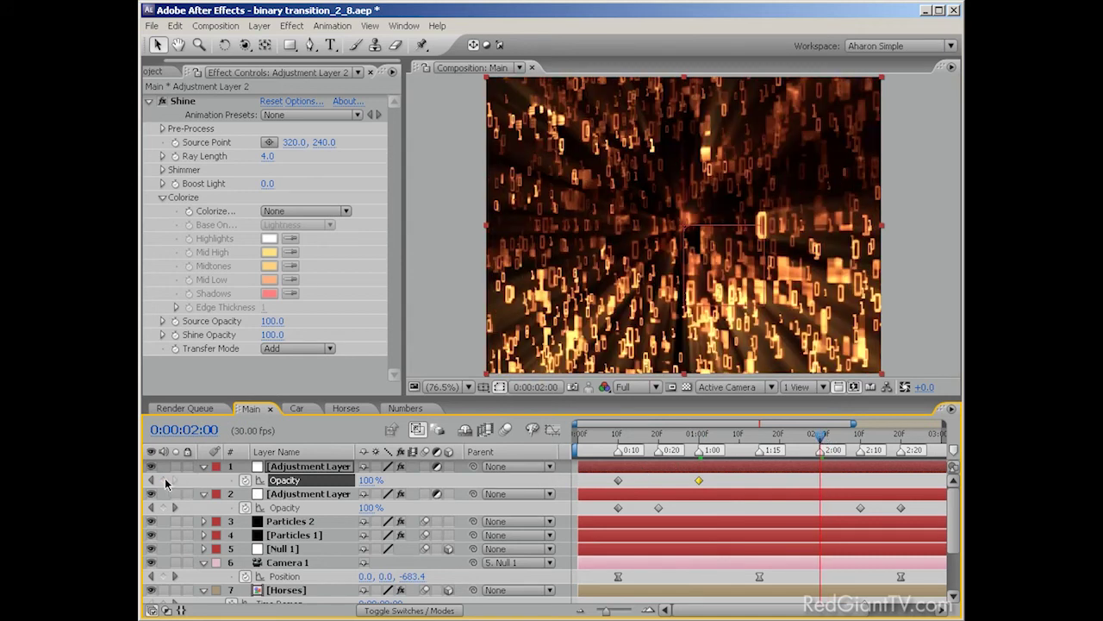
{"action": "left_click", "coordinate": [163, 480]}
- Fade Shine Opacity back to 0% at 2:20, then check the frame at 1:15
{"action": "left_click", "coordinate": [901, 438]}
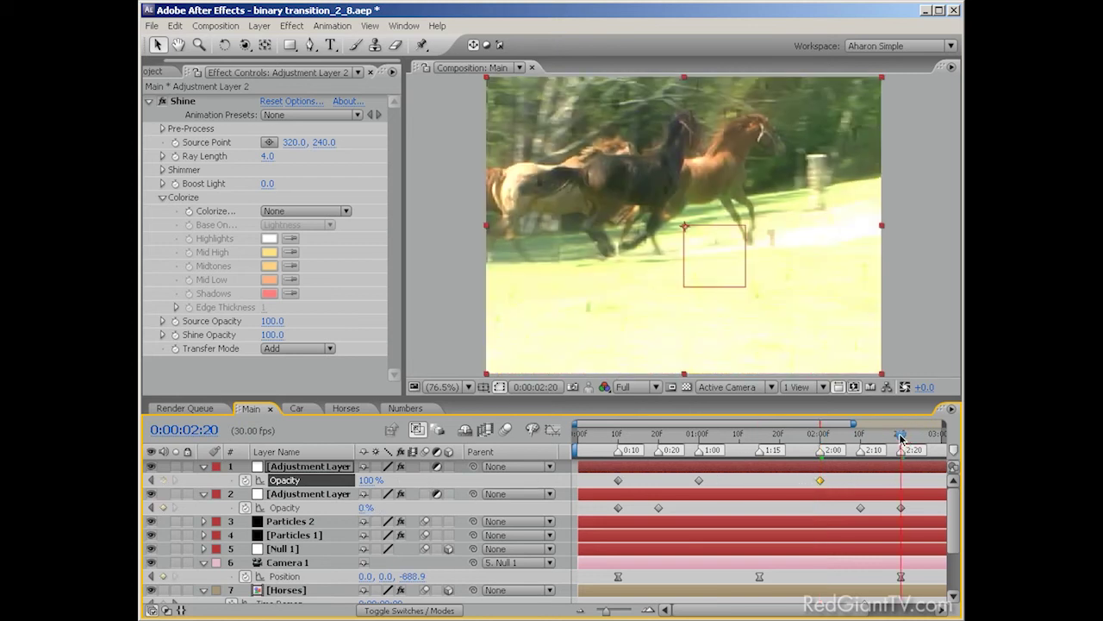
{"action": "left_click", "coordinate": [371, 480]}
{"action": "type", "text": "0"}
{"action": "key", "text": "Return"}
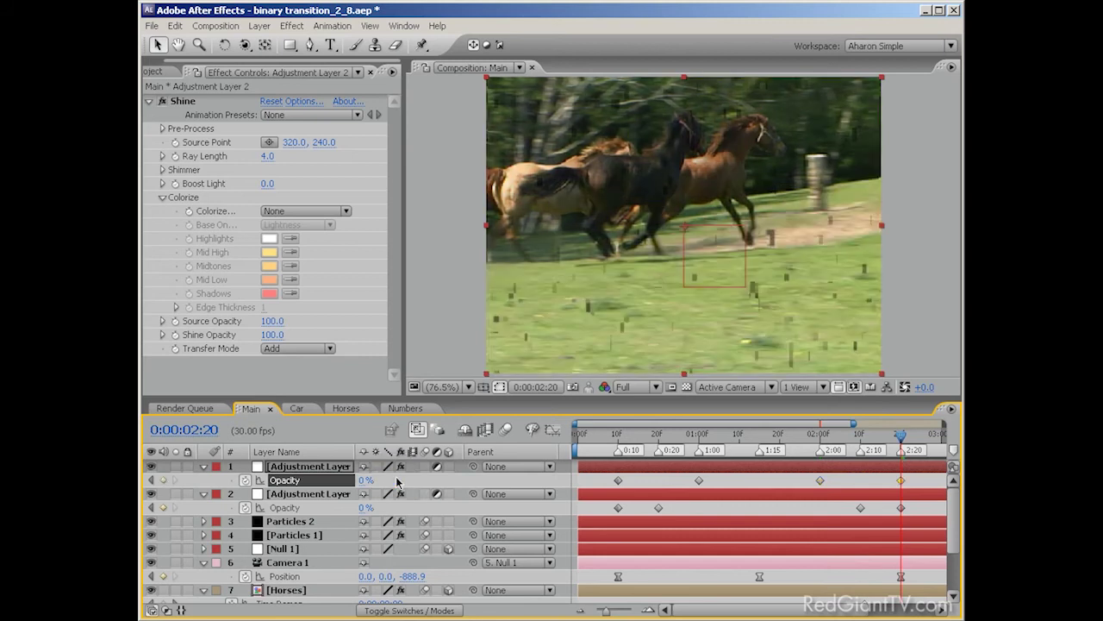
{"action": "left_click", "coordinate": [758, 435]}
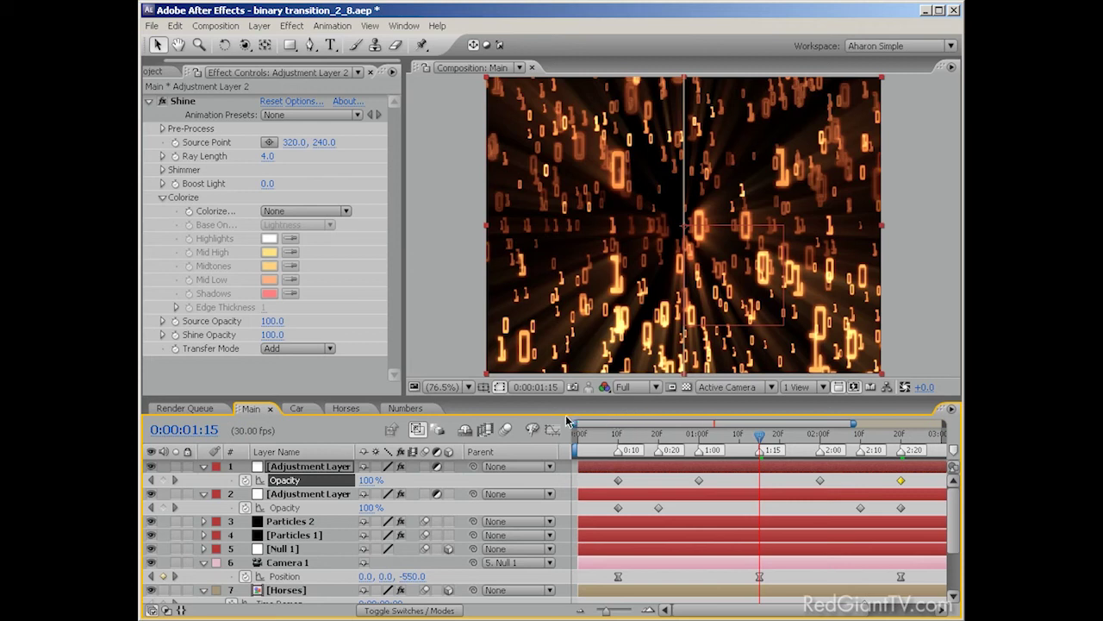
- Move the Shine layer below the Looks adjustment layer and enable composition motion blur
{"action": "left_click", "coordinate": [334, 469]}
{"action": "left_click_drag", "start_coordinate": [335, 468], "coordinate": [333, 505]}
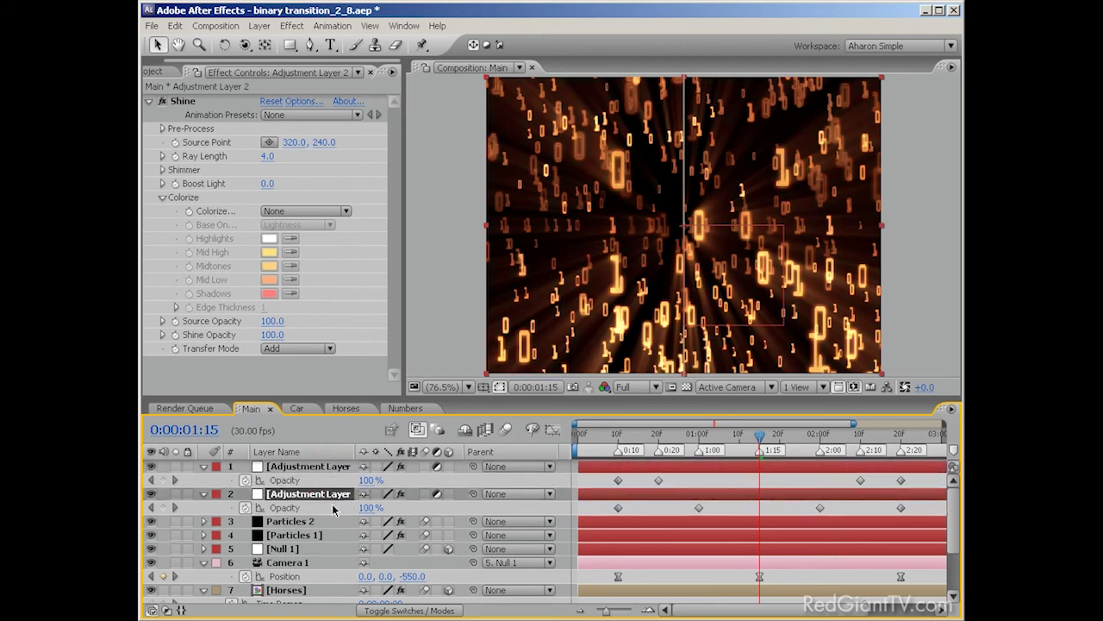
{"action": "left_click", "coordinate": [505, 430]}
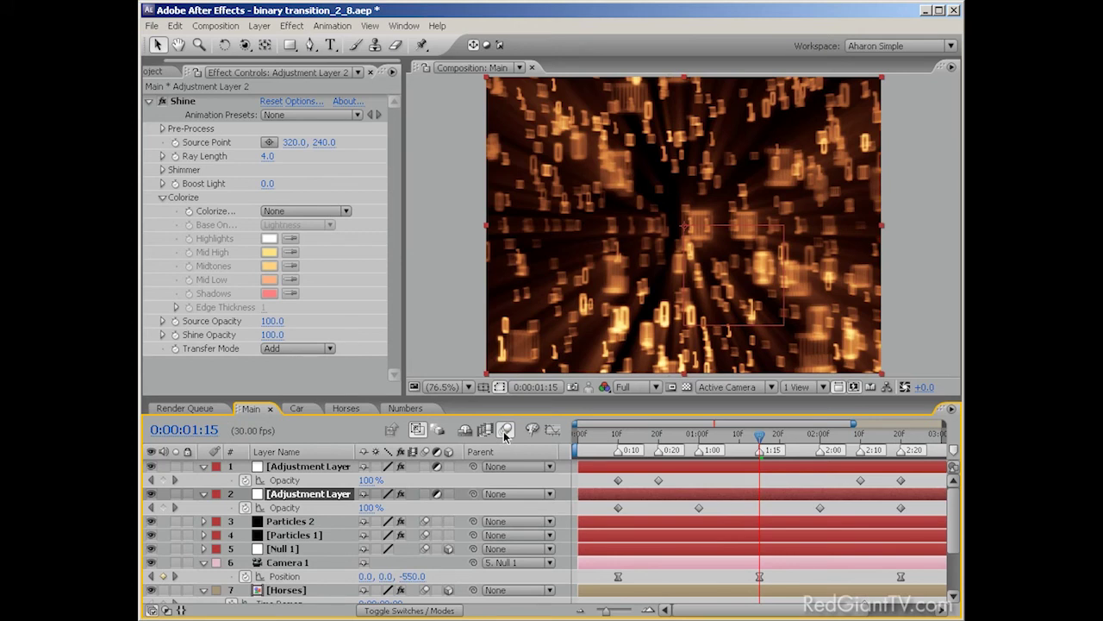
{"action": "left_click", "coordinate": [336, 467]}
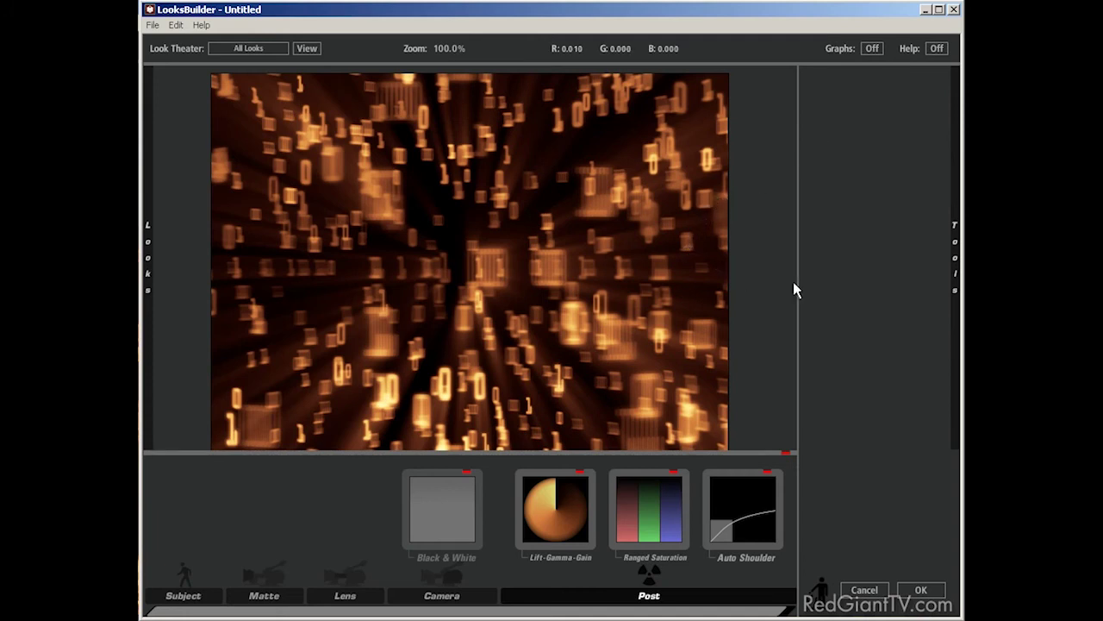
- Add a Lens Vignette to the look with Radius 0.906 and Spread 0.817
{"action": "mouse_move", "coordinate": [956, 266]}
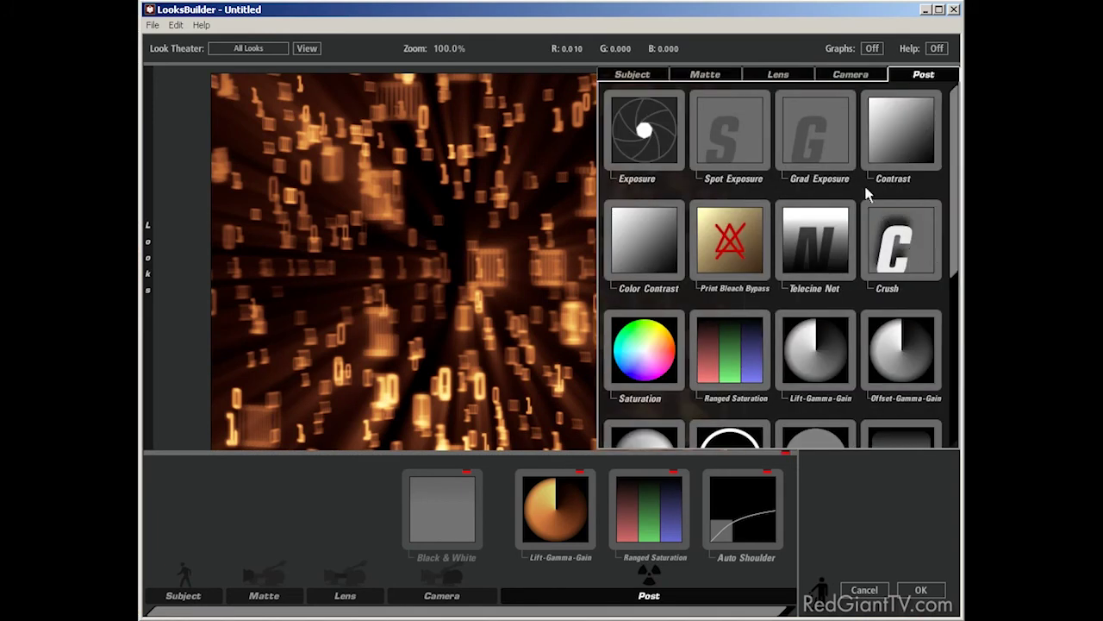
{"action": "left_click", "coordinate": [781, 76]}
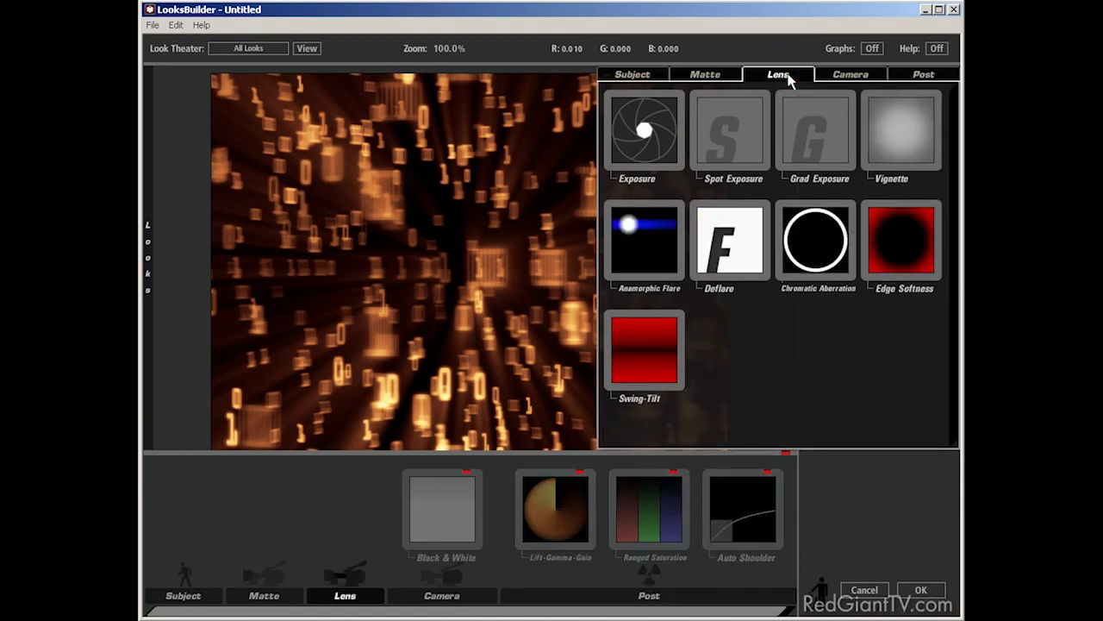
{"action": "left_click_drag", "start_coordinate": [904, 134], "coordinate": [408, 271]}
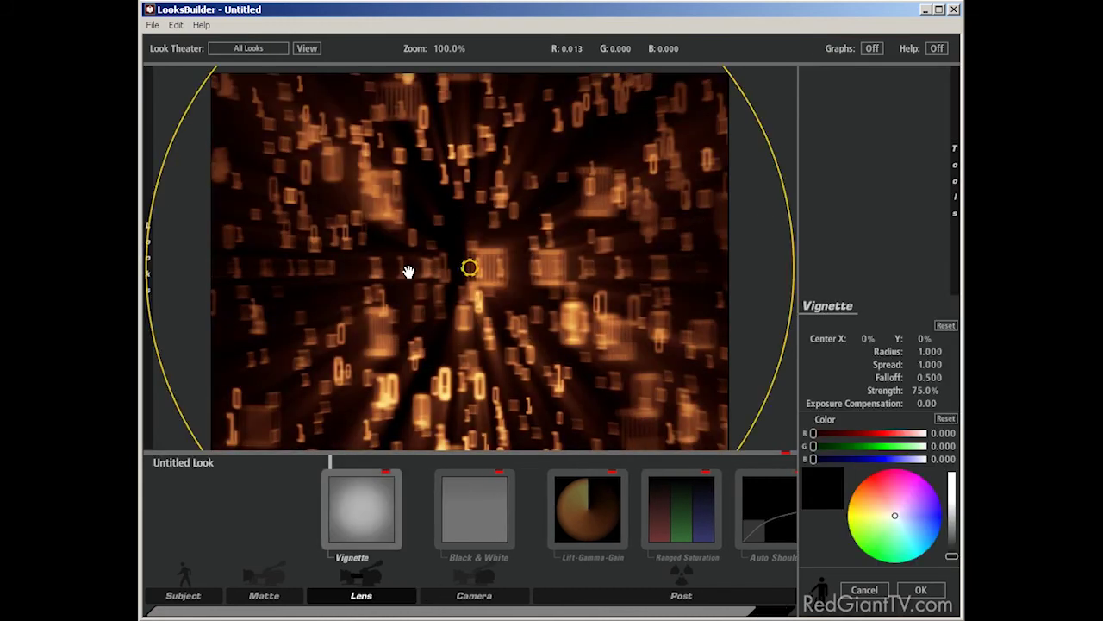
{"action": "scroll", "coordinate": [474, 301], "scroll_direction": "down", "scroll_amount": 2}
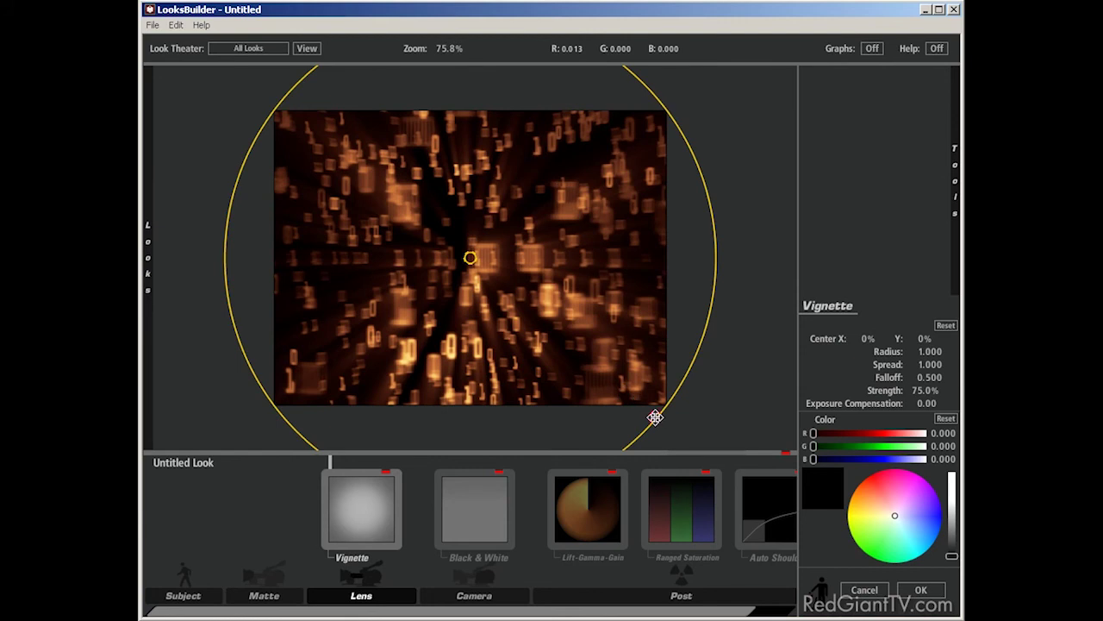
{"action": "left_click_drag", "start_coordinate": [653, 413], "coordinate": [630, 415]}
{"action": "left_click_drag", "start_coordinate": [470, 256], "coordinate": [505, 280]}
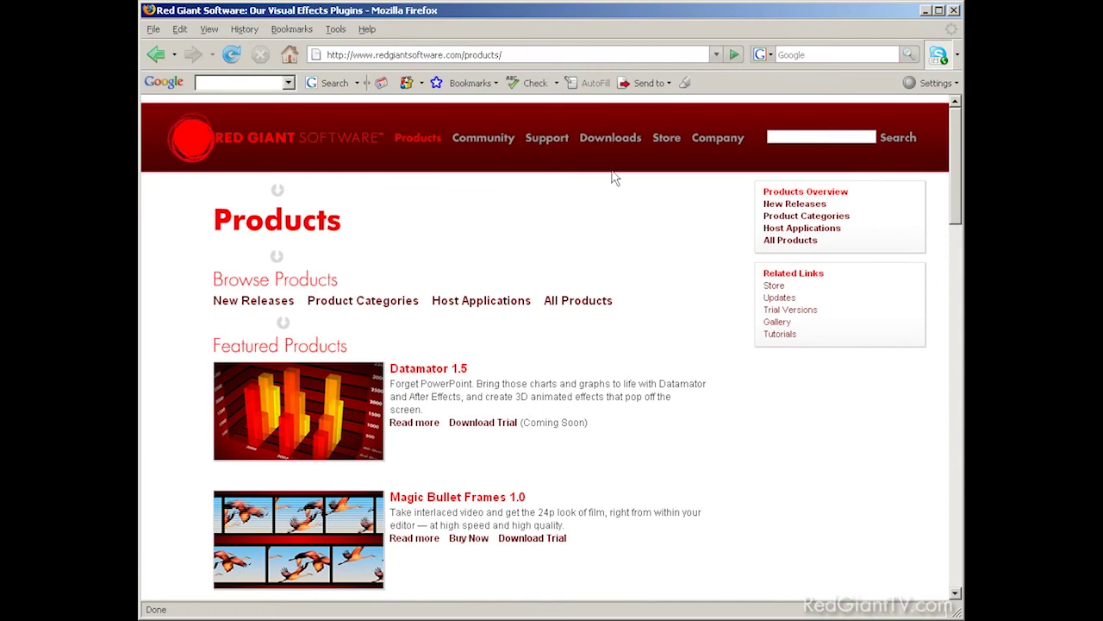
- Go to the Red Giant Downloads – Trial Versions page
{"action": "mouse_move", "coordinate": [613, 147]}
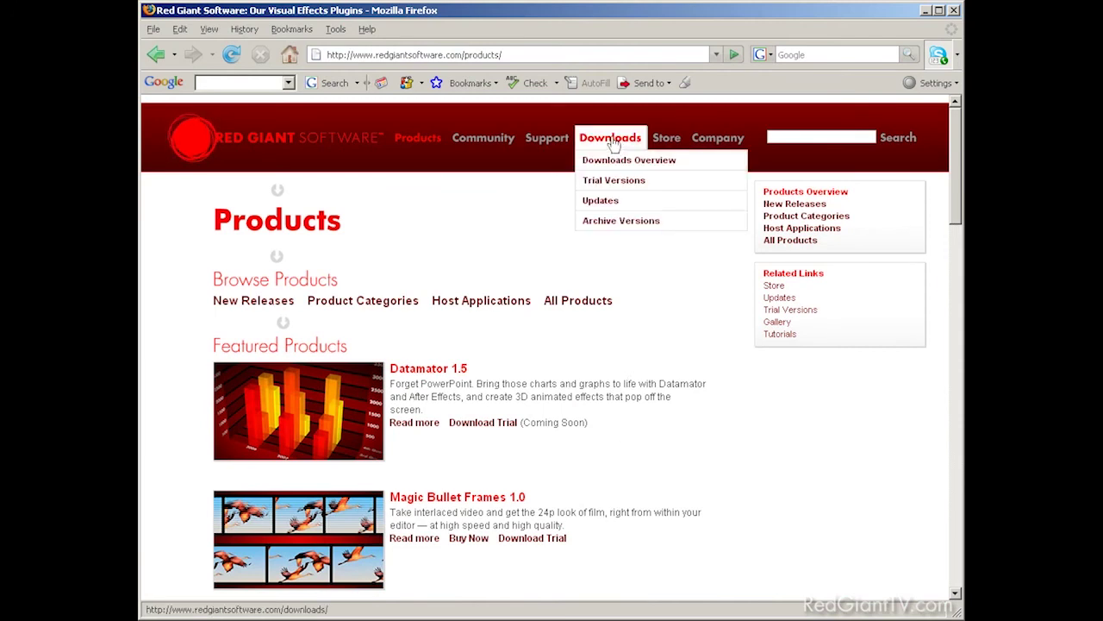
{"action": "left_click", "coordinate": [614, 182]}
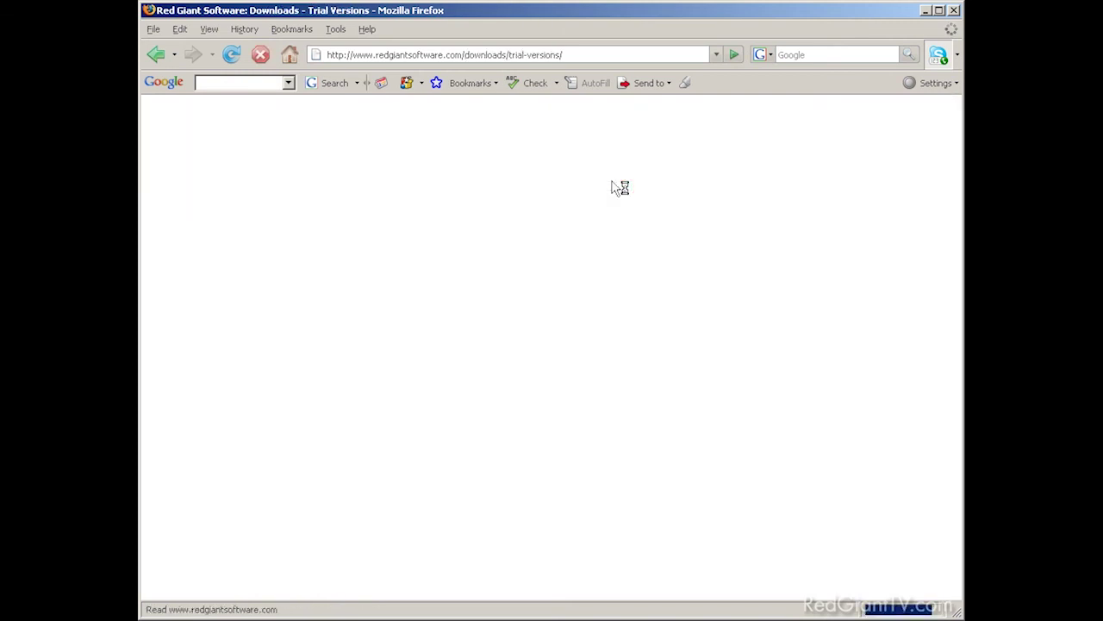